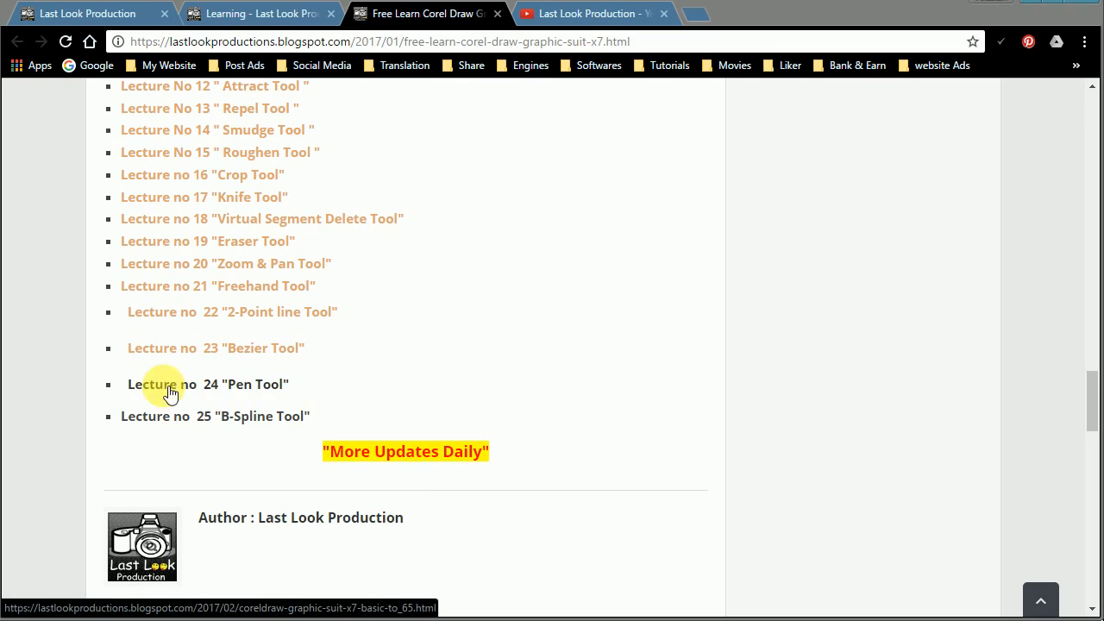
Look over the blog's home page and the course categories on its Learning page, ending on the CorelDRAW X7 course page.
scroll(455, 346, up, 7)
scroll(456, 341, up, 6)
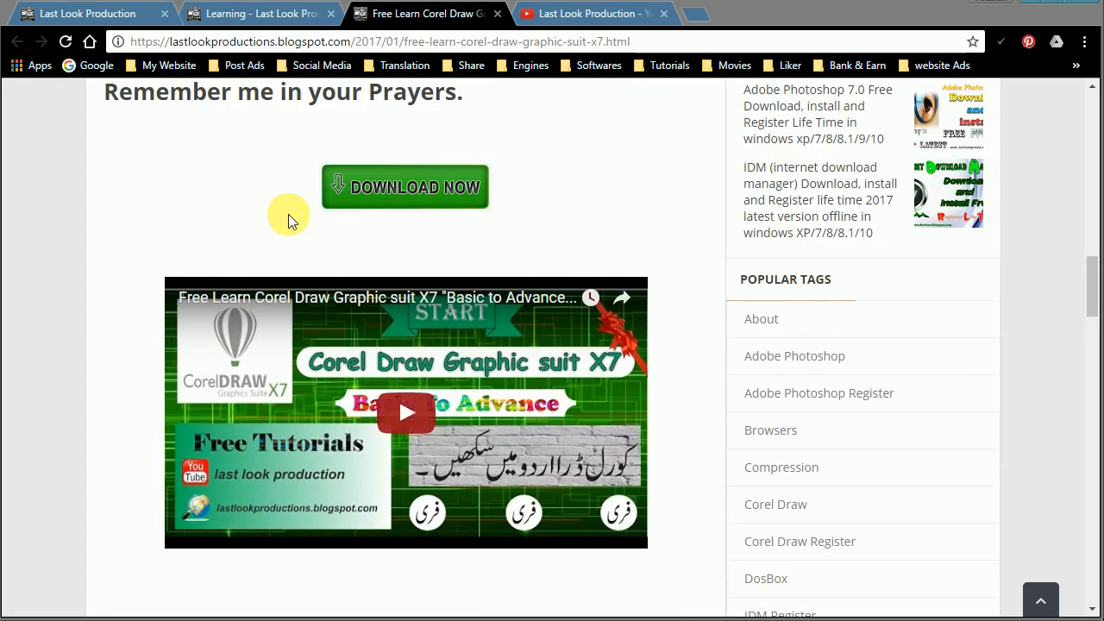
click(86, 13)
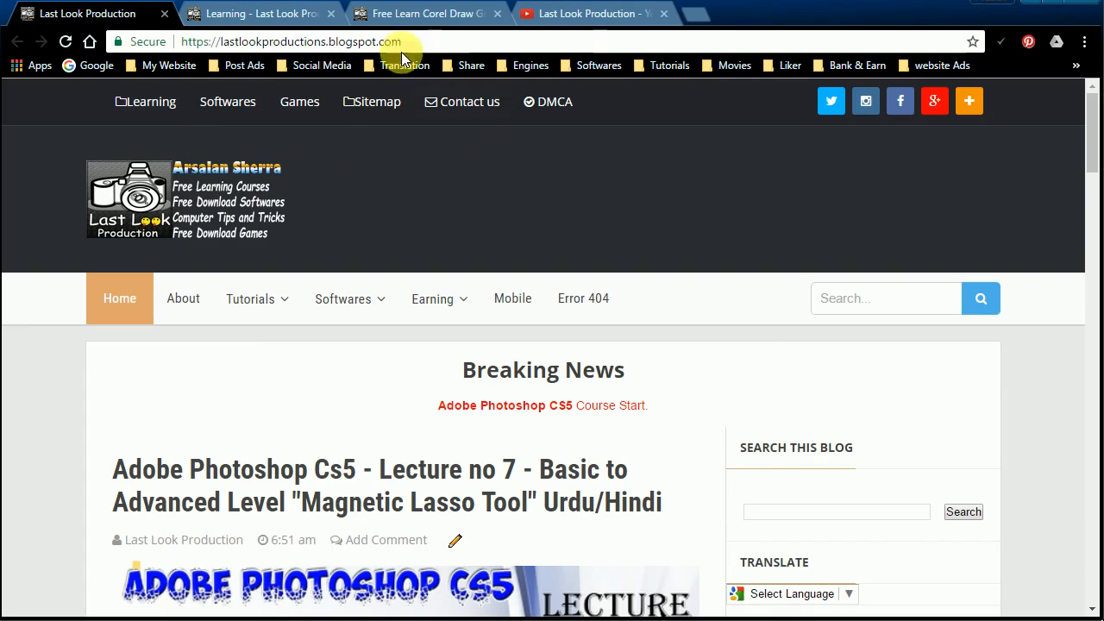
click(316, 13)
scroll(389, 437, down, 5)
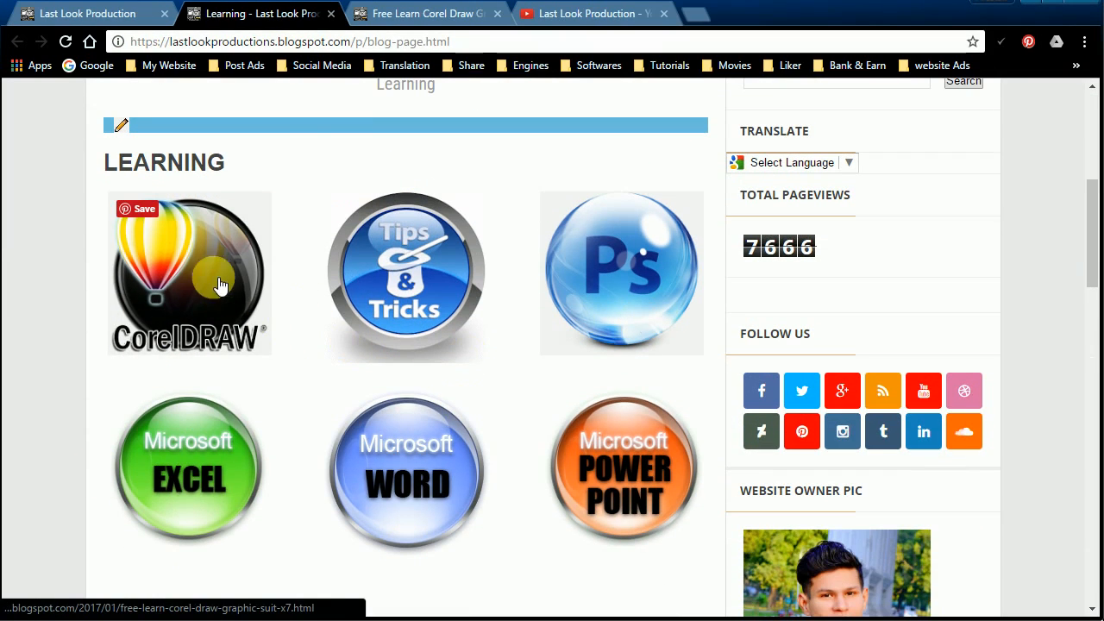
click(372, 16)
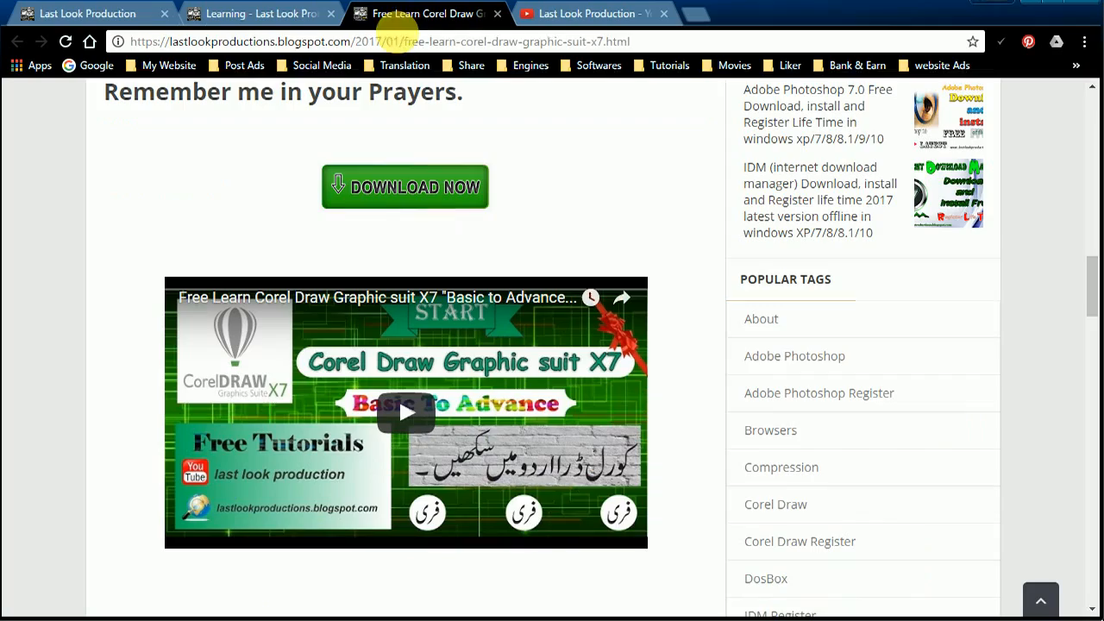
Examine the course description, the download link and the introductory video on the CorelDRAW X7 course page.
scroll(373, 263, down, 5)
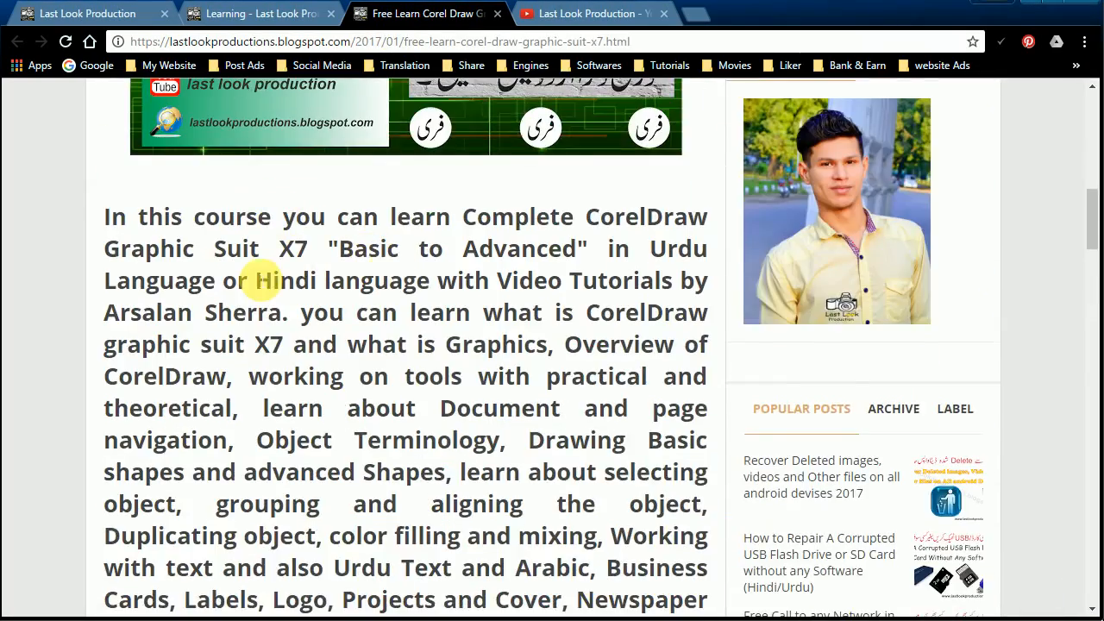
scroll(345, 242, down, 5)
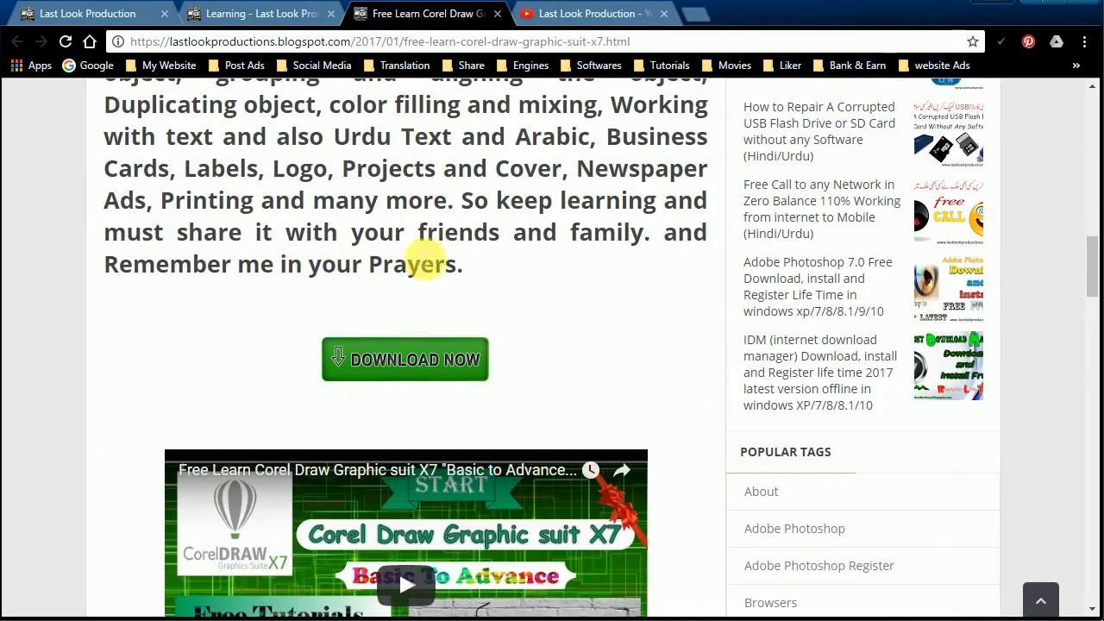
scroll(510, 275, down, 3)
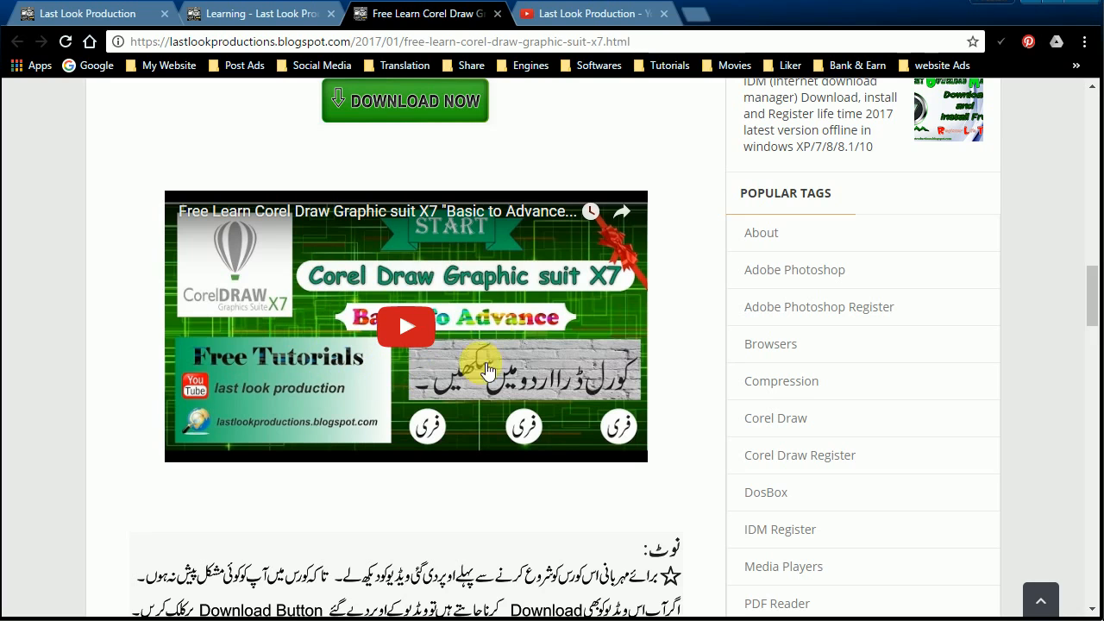
scroll(398, 259, up, 1)
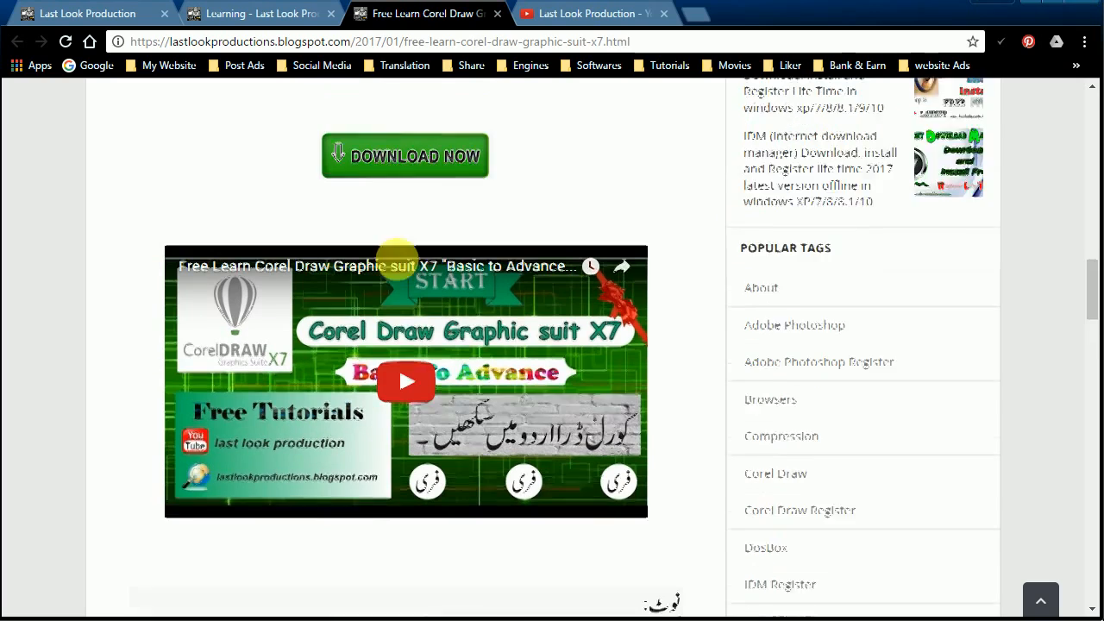
scroll(399, 259, up, 1)
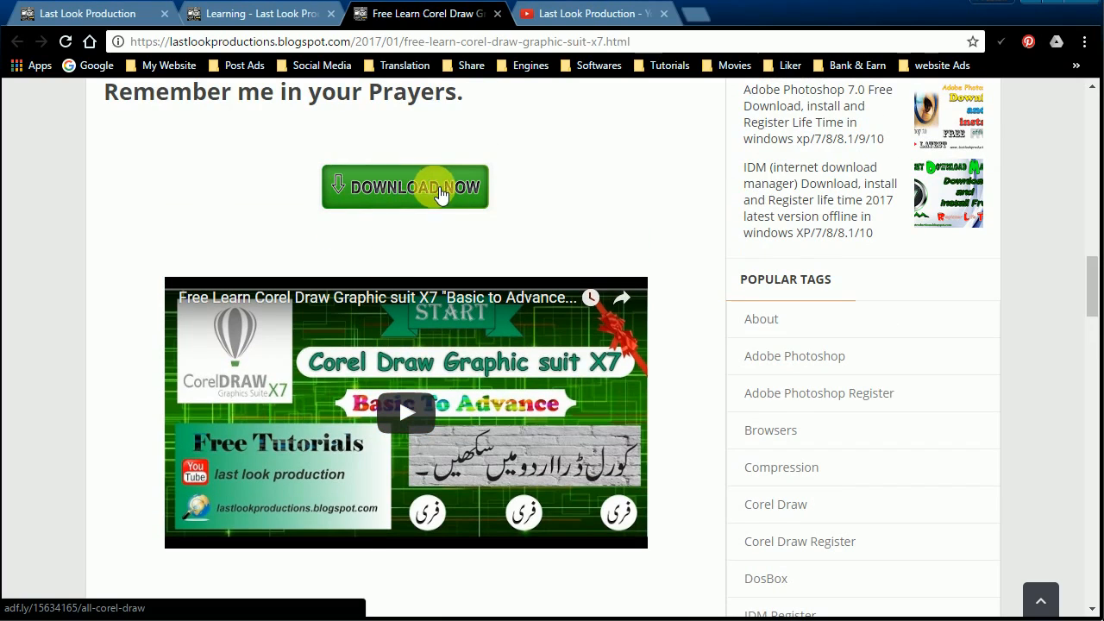
scroll(215, 337, down, 1)
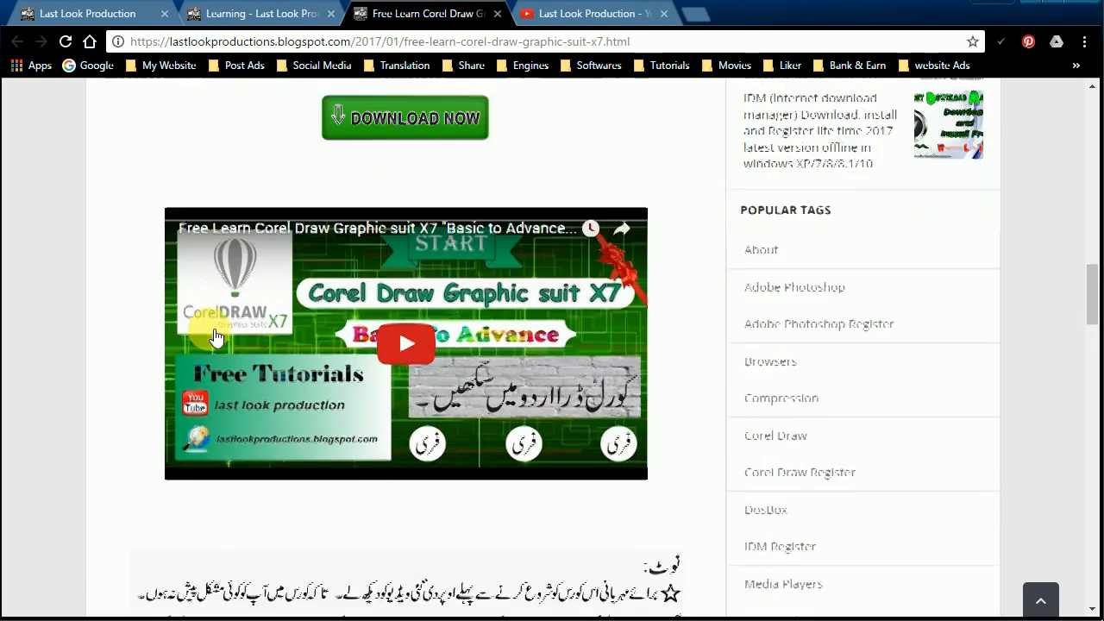
Examine the lecture topic list, the related posts and the contact footer, ending back at the course page's heading.
scroll(216, 336, down, 8)
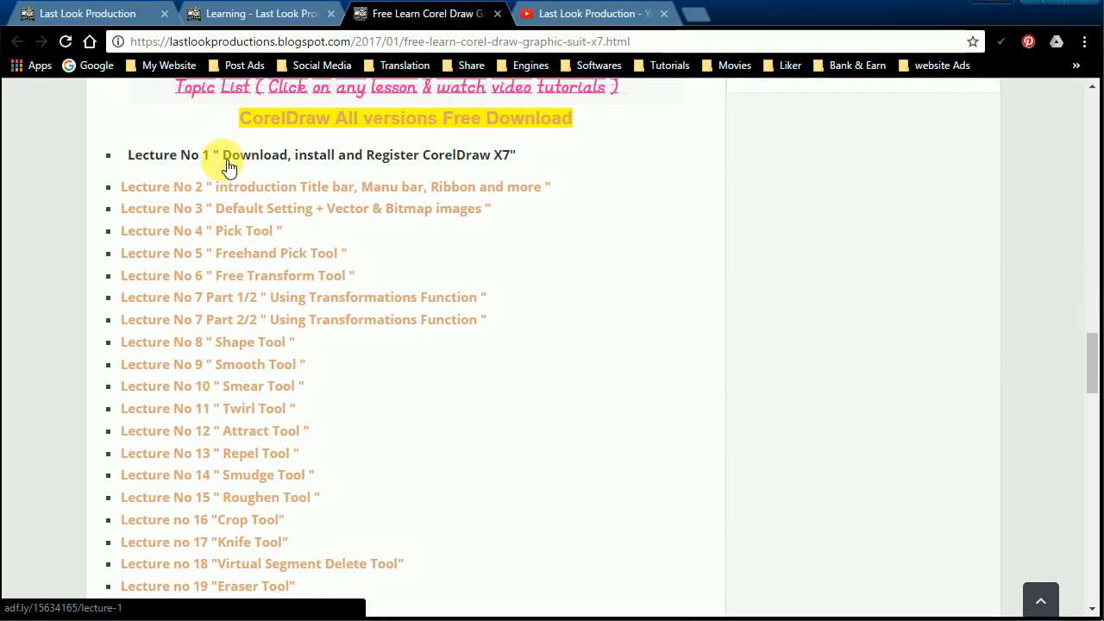
scroll(222, 160, down, 4)
scroll(190, 402, up, 2)
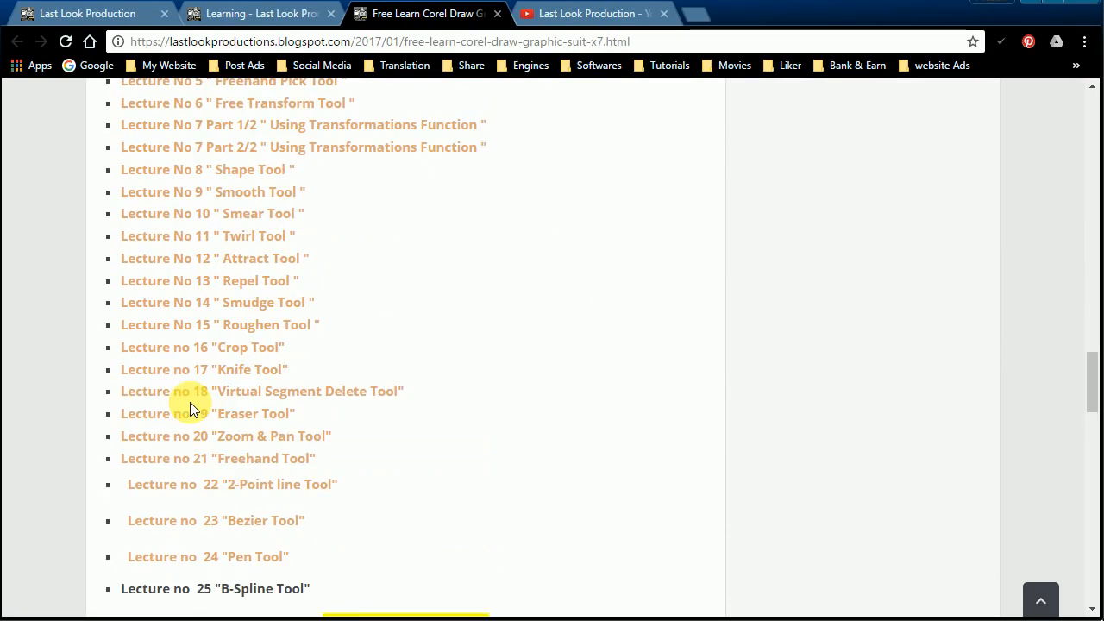
scroll(190, 402, up, 2)
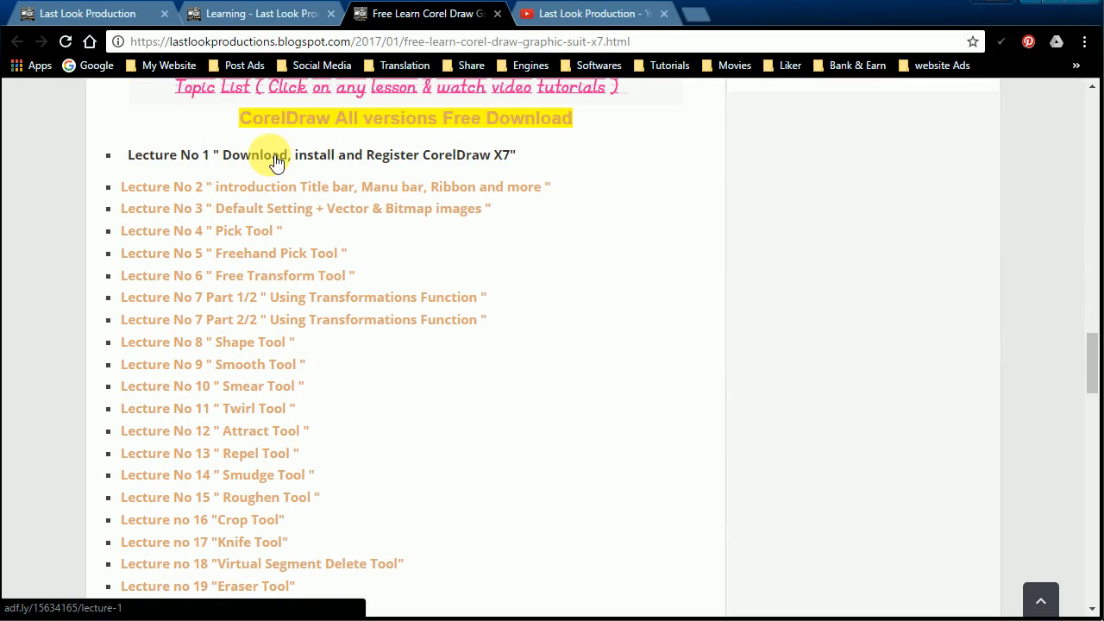
scroll(222, 247, down, 4)
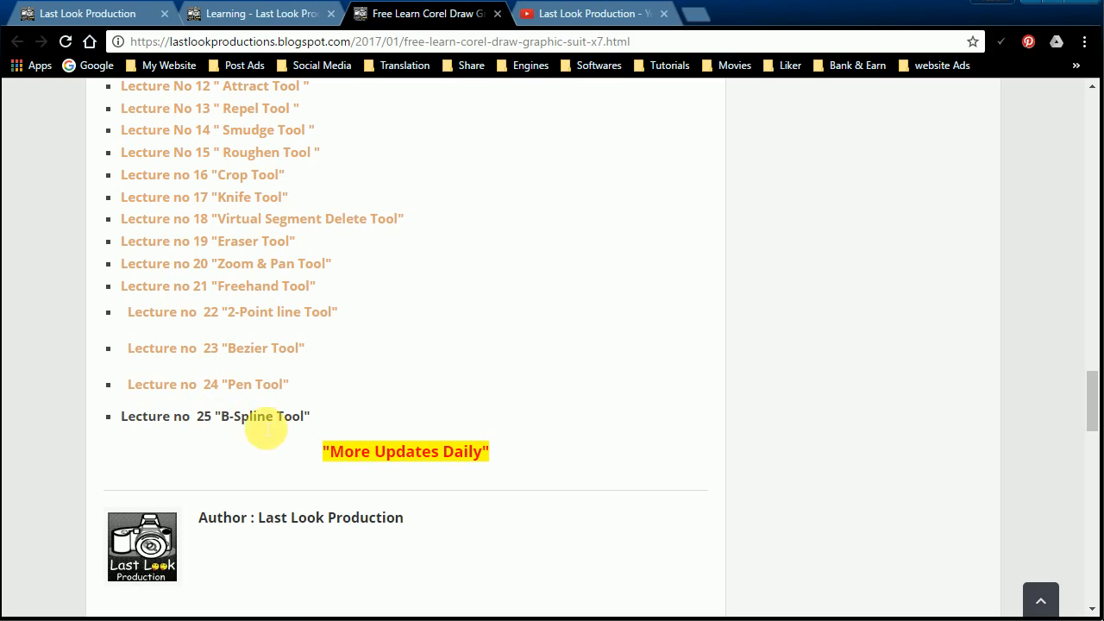
scroll(731, 376, down, 12)
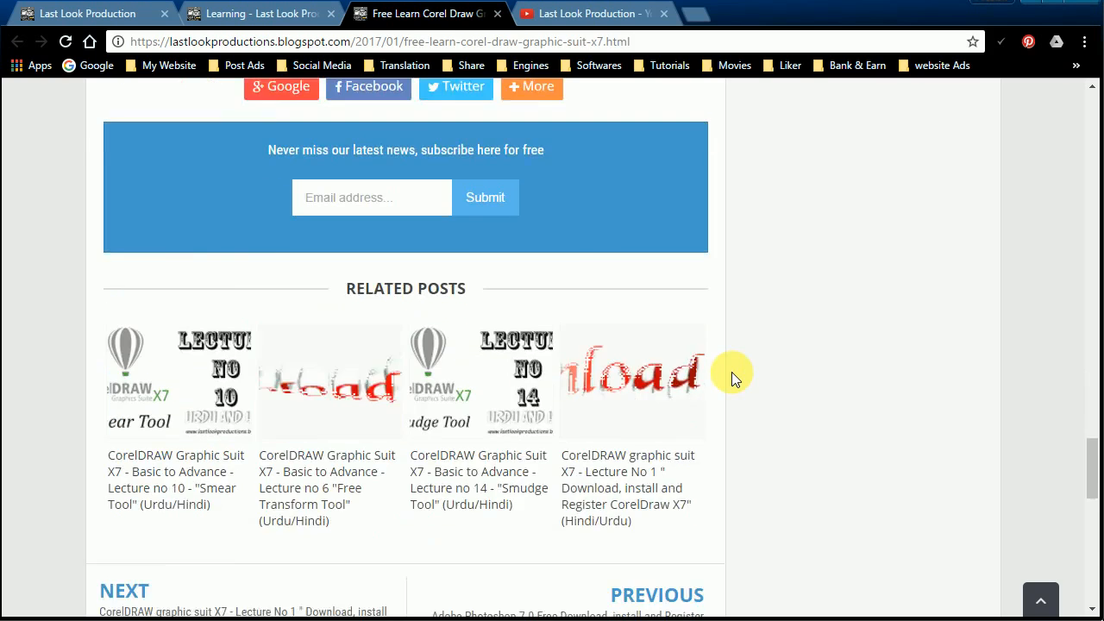
scroll(732, 372, down, 5)
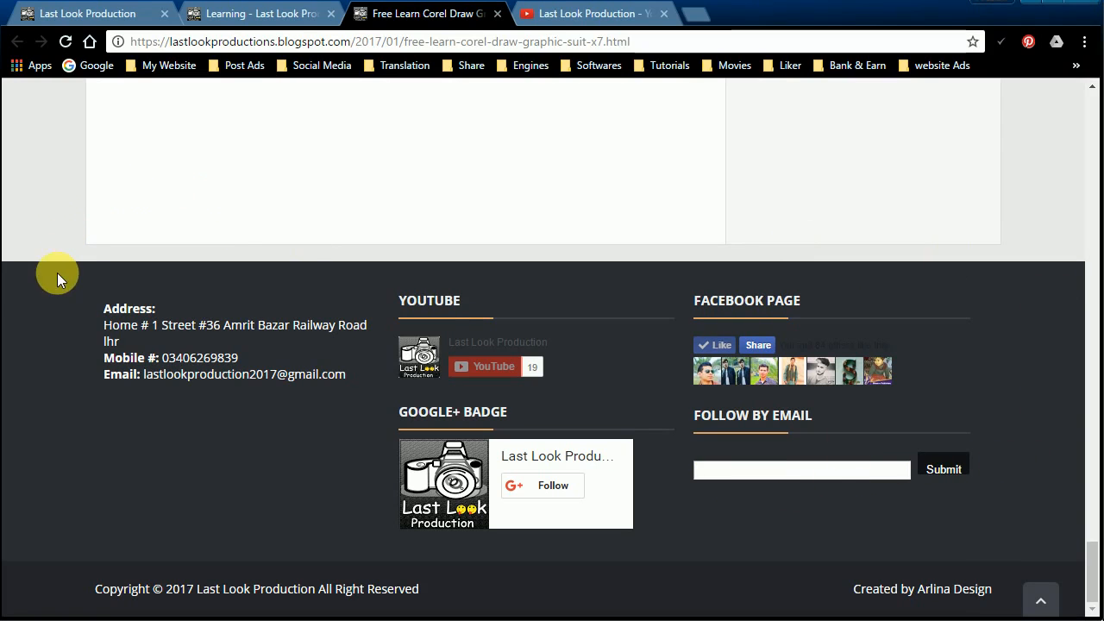
scroll(74, 280, up, 7)
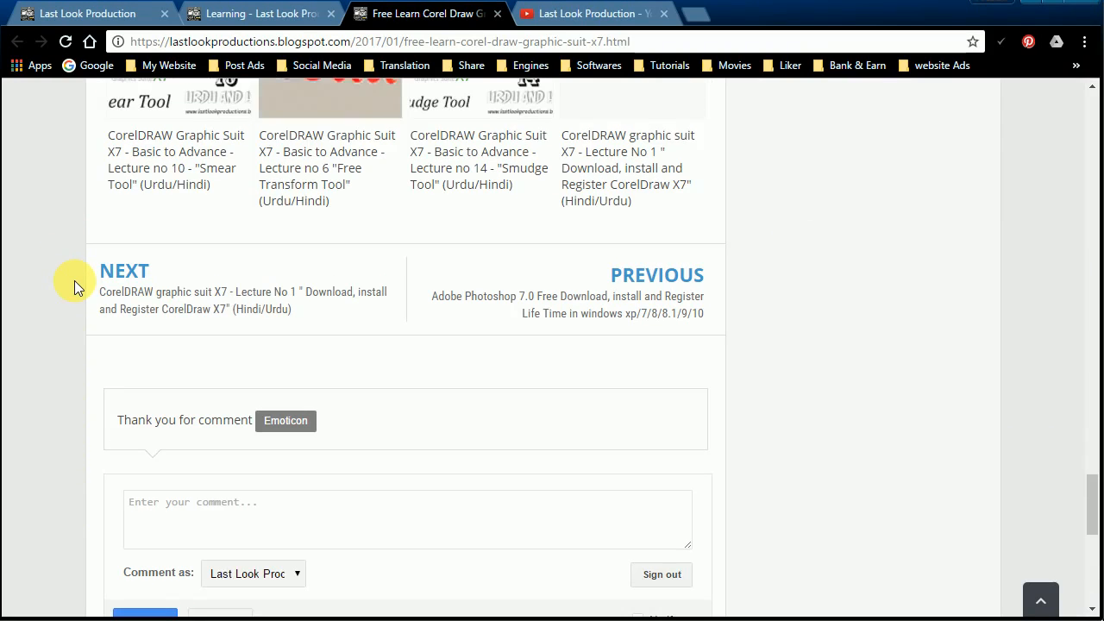
scroll(74, 281, down, 5)
scroll(74, 280, up, 10)
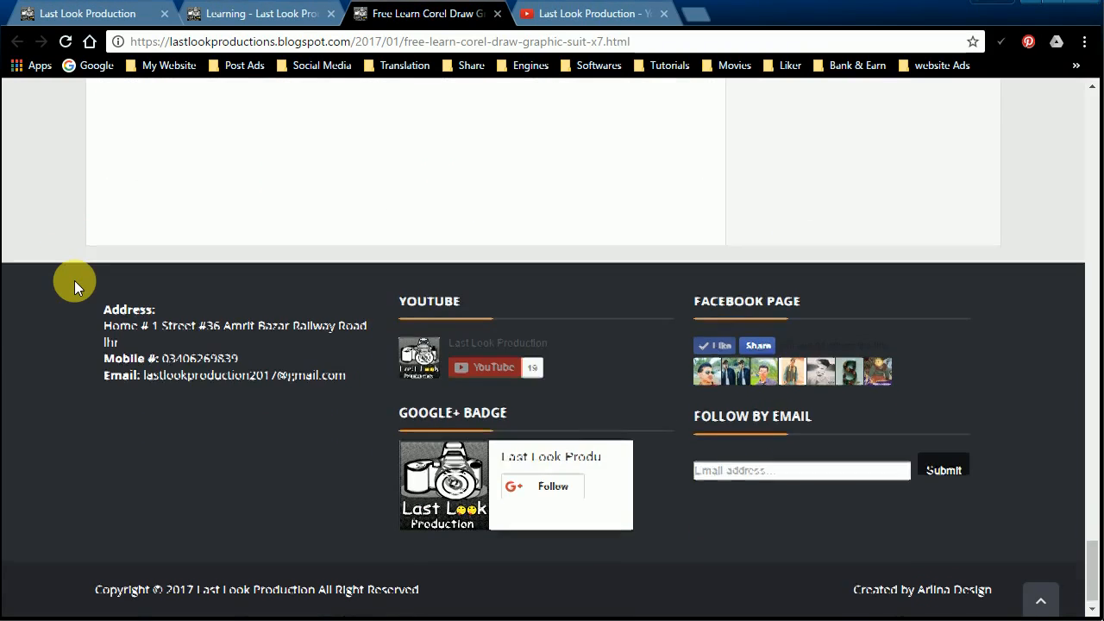
scroll(74, 280, up, 15)
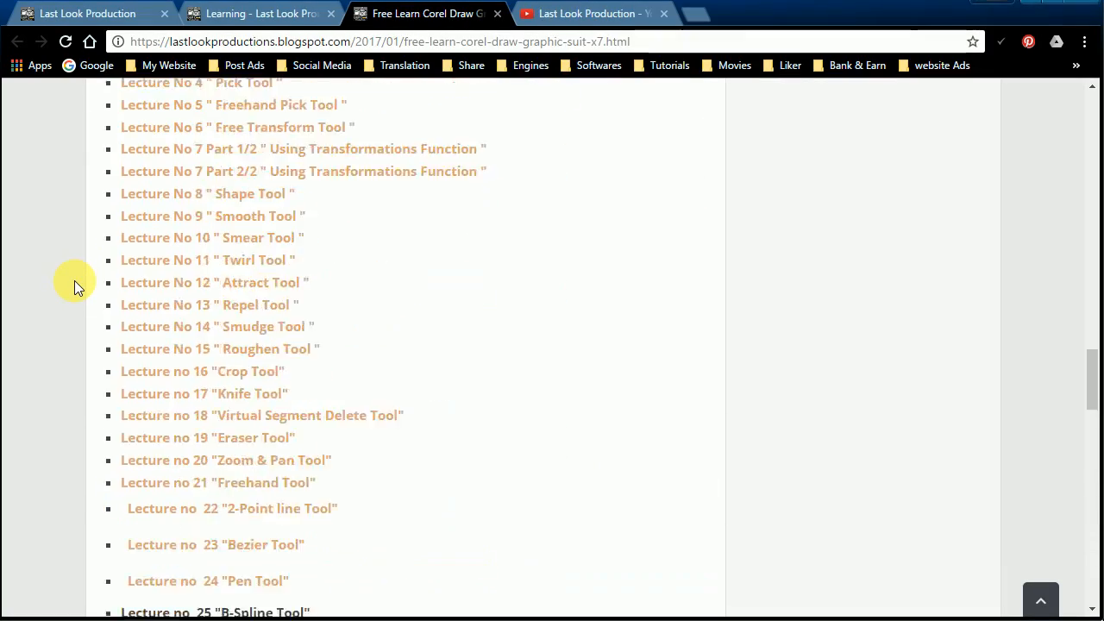
scroll(74, 280, up, 10)
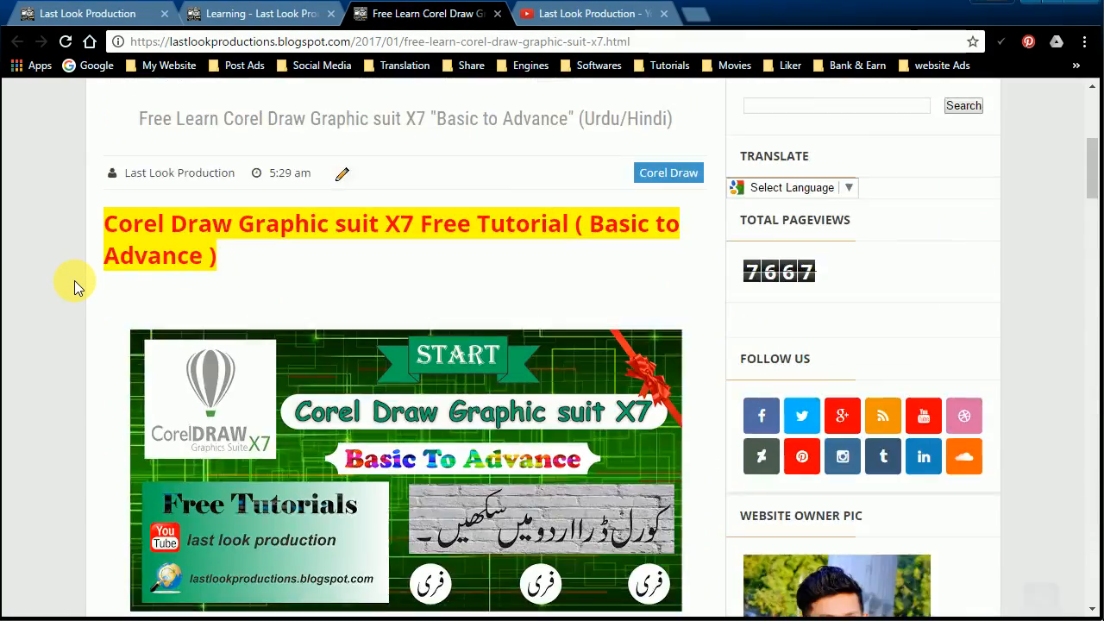
View the Last Look Production YouTube channel page and locate its Subscribe option.
click(572, 17)
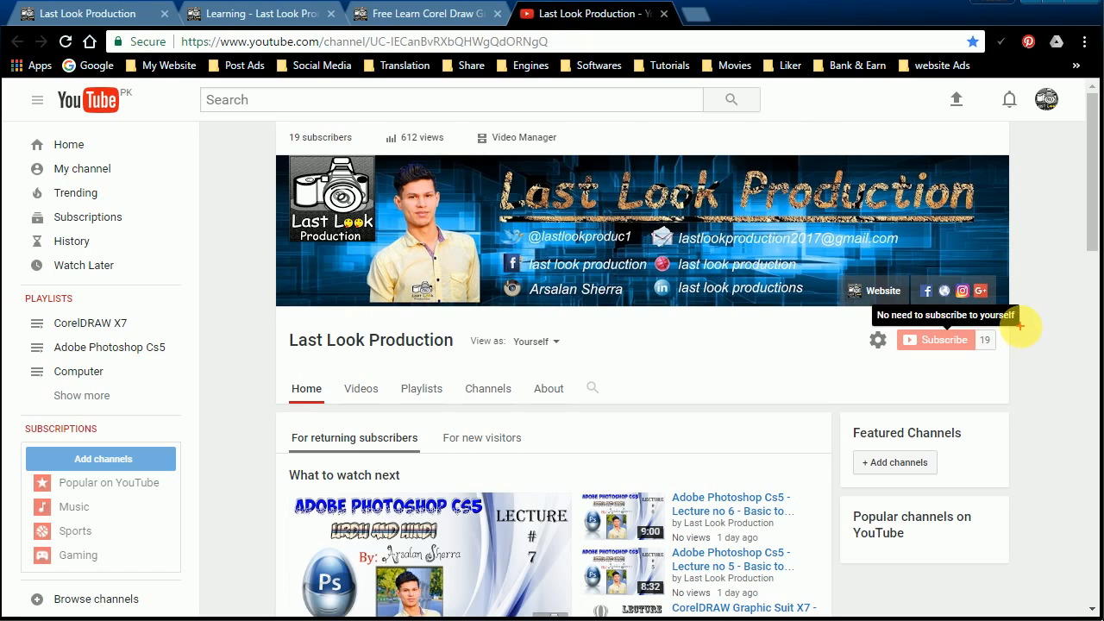
mouse_move(1025, 323)
mouse_down()
mouse_move(851, 338)
mouse_move(839, 369)
mouse_up()
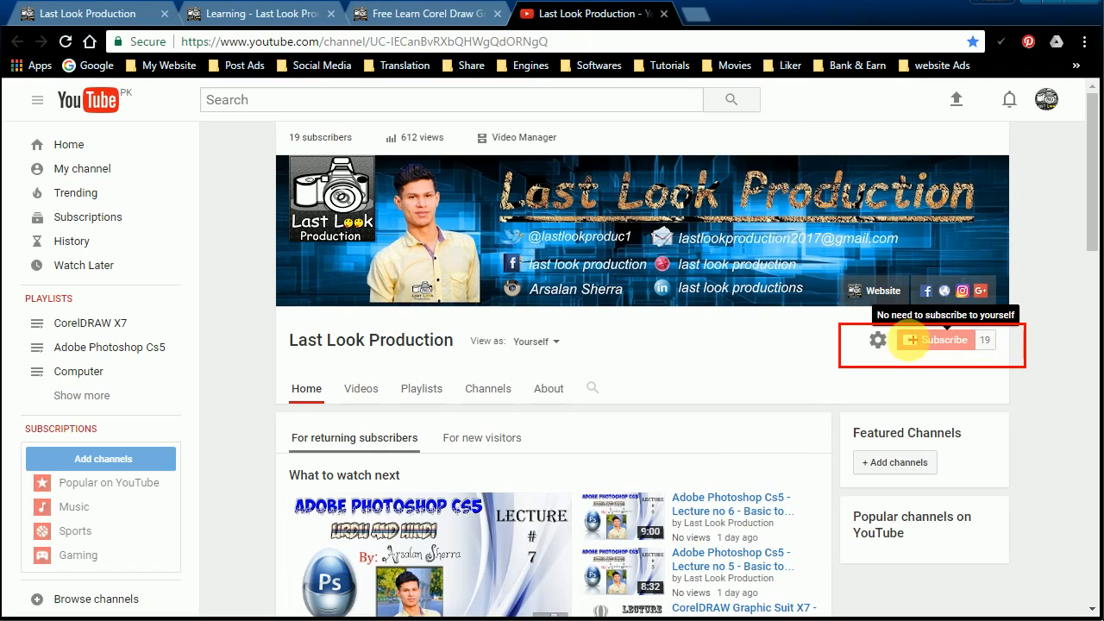
key(Escape)
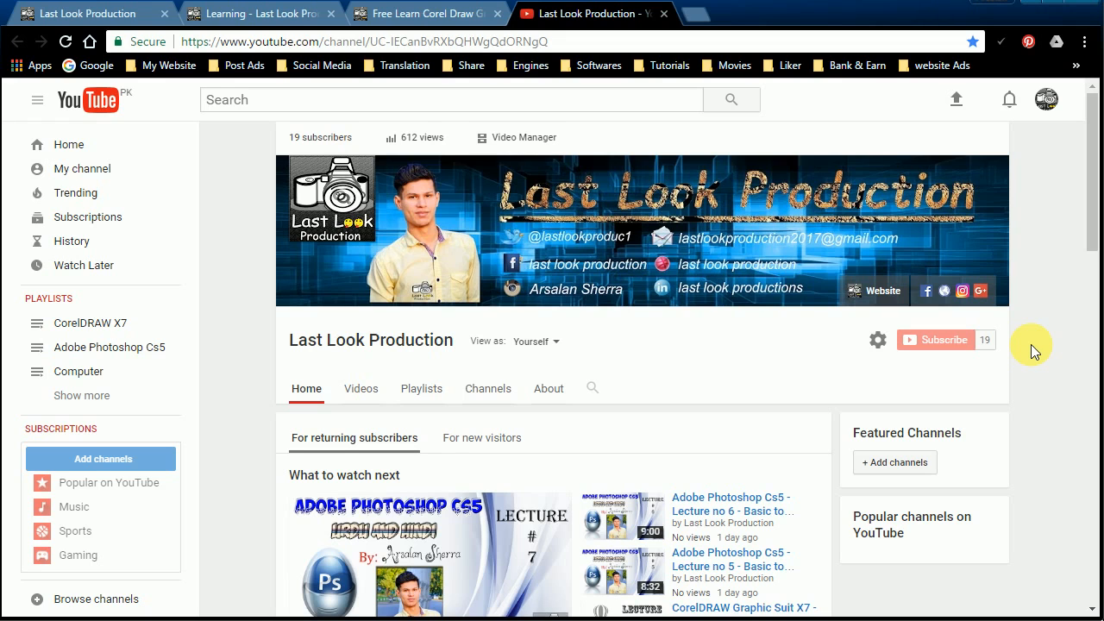
Switch to CorelDRAW with the Crop Tool.cdr document and activate the B-Spline tool from the curve-drawing tools.
click(1034, 8)
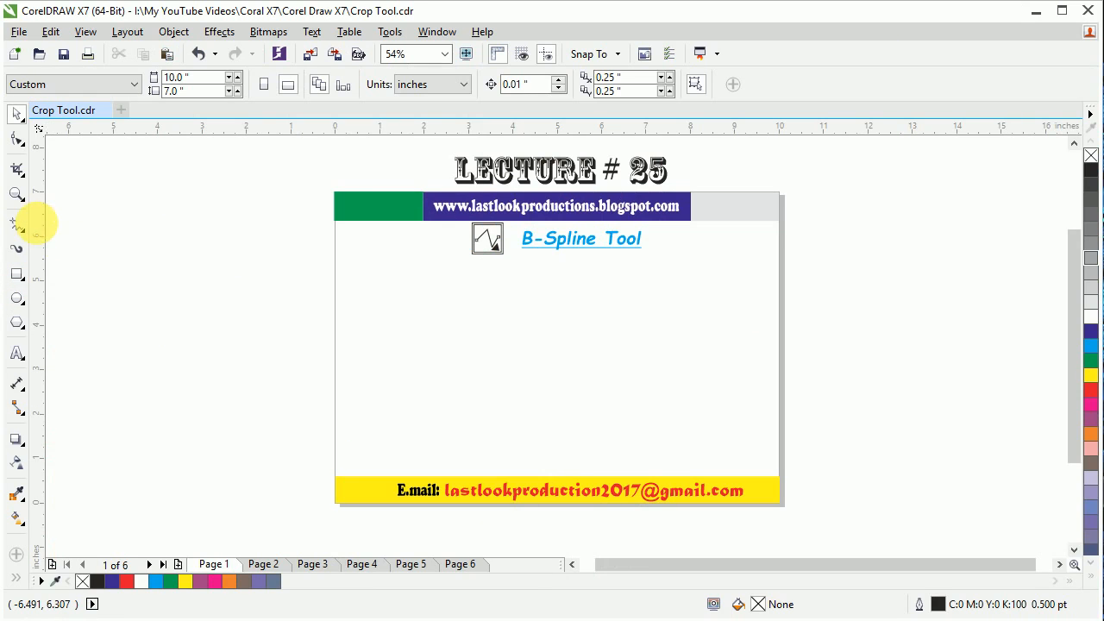
mouse_move(35, 226)
mouse_down()
mouse_move(138, 233)
mouse_move(54, 222)
mouse_move(32, 231)
mouse_move(64, 259)
mouse_up()
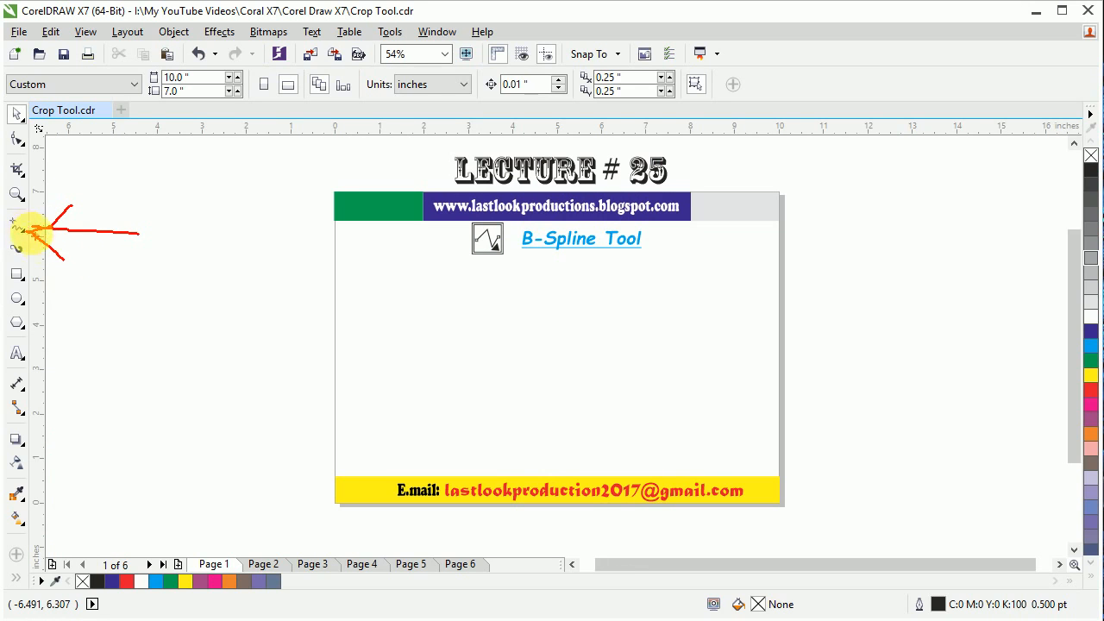
key(Escape)
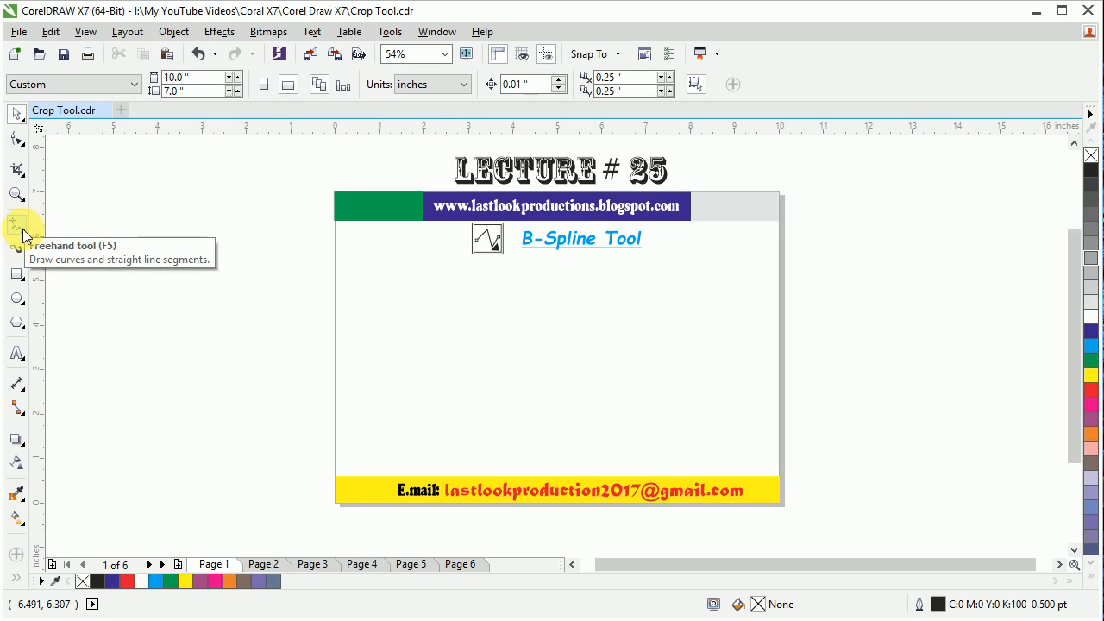
click(24, 233)
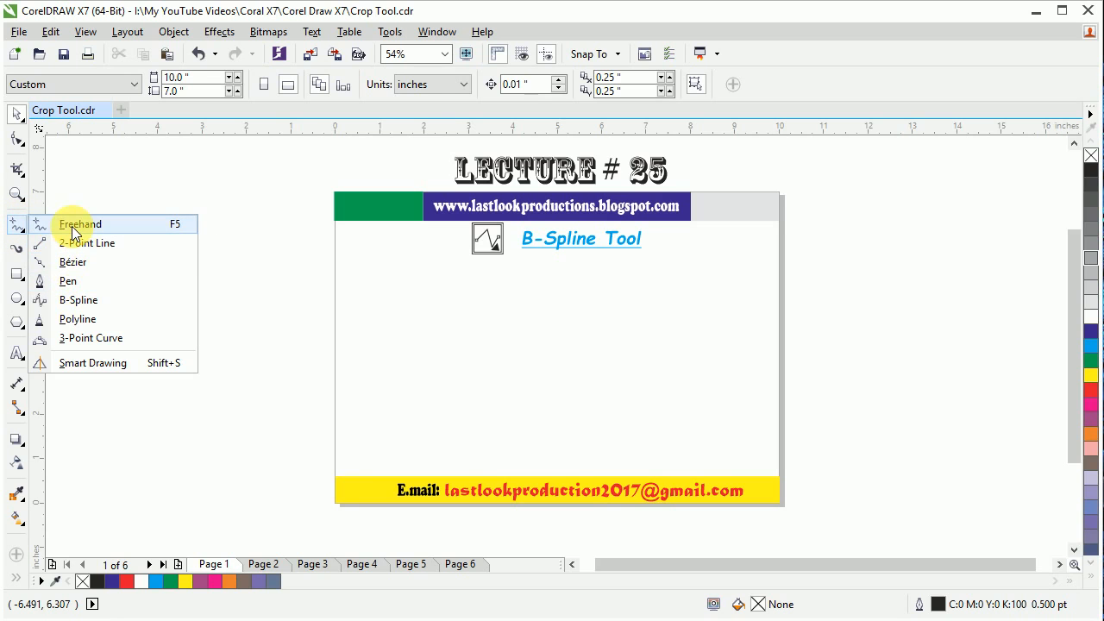
mouse_move(17, 224)
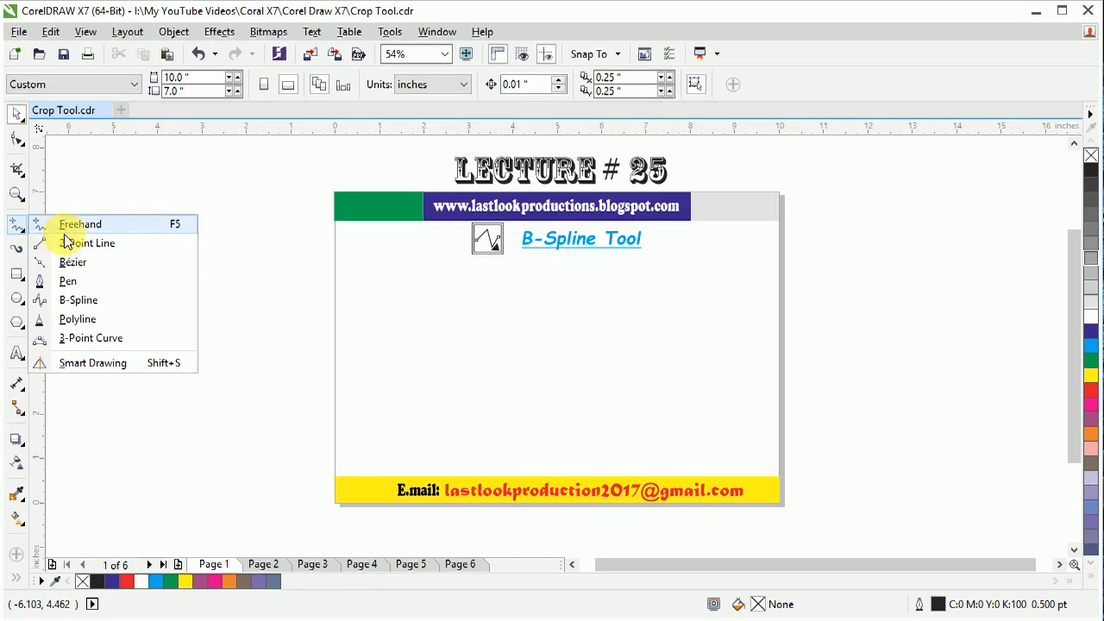
click(100, 297)
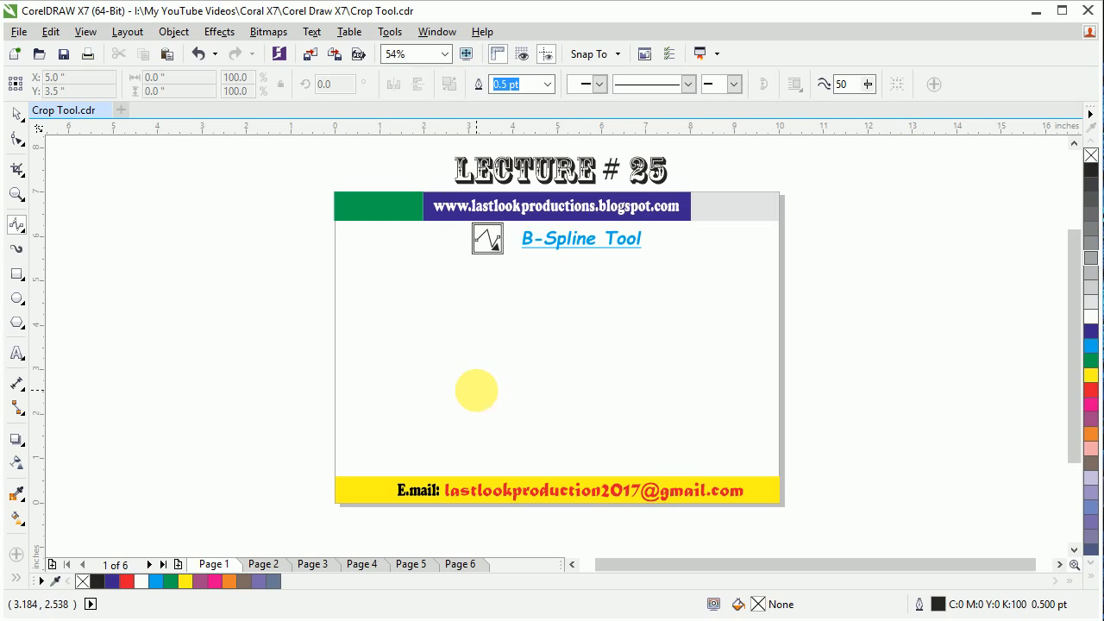
Undo the last edit to the lecture number in the title above the page and show the whole page.
key(ctrl+z)
key(z)
drag(407, 295, 697, 433)
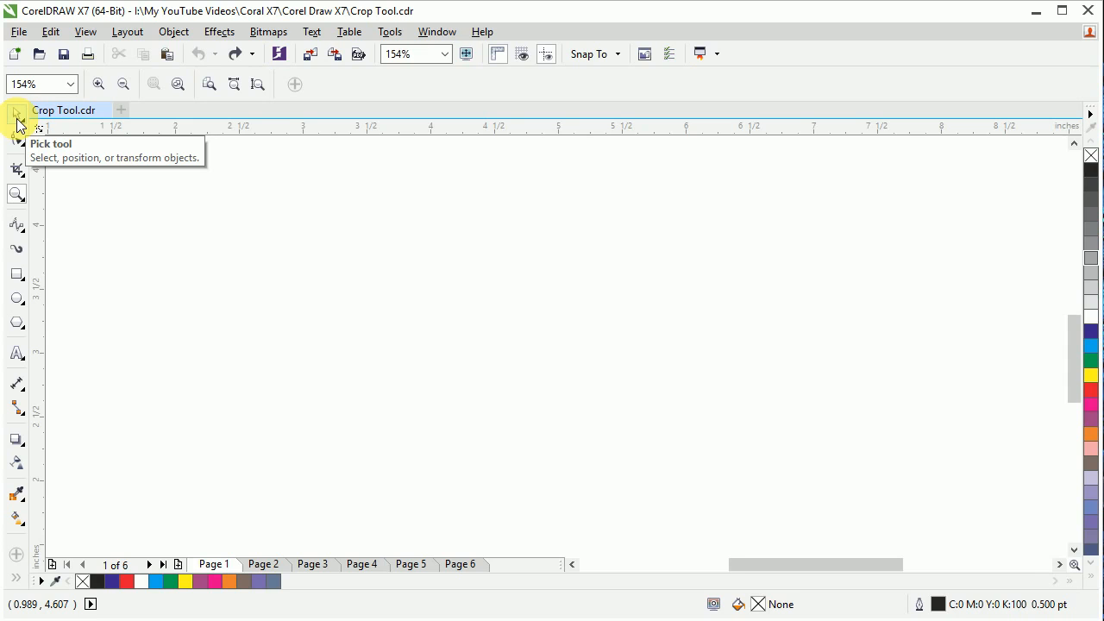
key(F4)
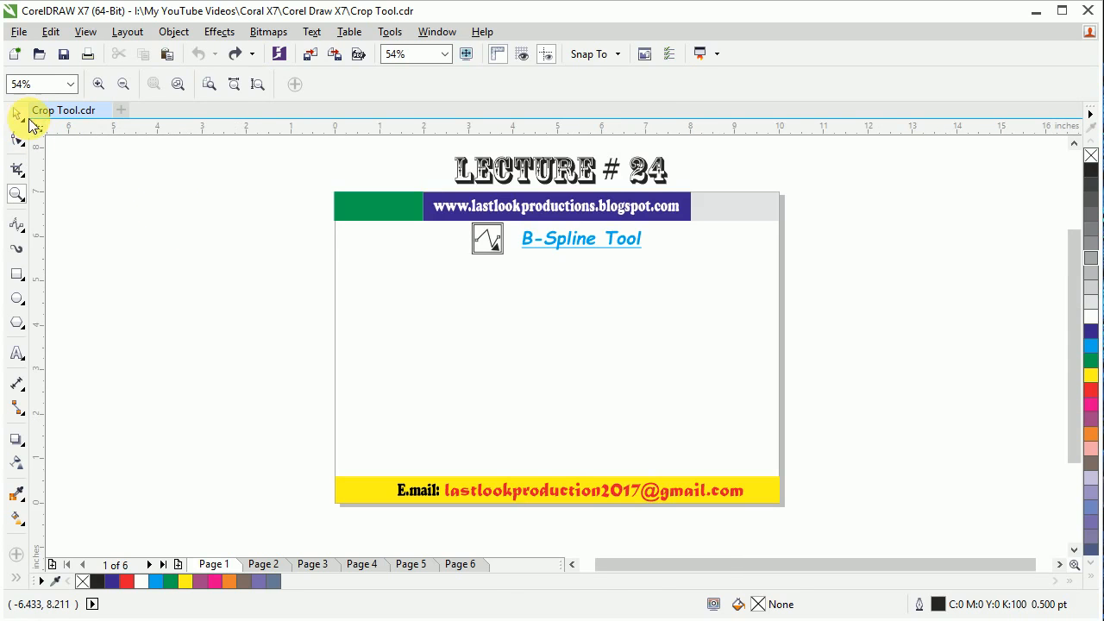
Draw an open S-shaped curve across the page and past its edge with the B-Spline tool, about 9.1 by 2.8 inches.
click(19, 138)
click(16, 224)
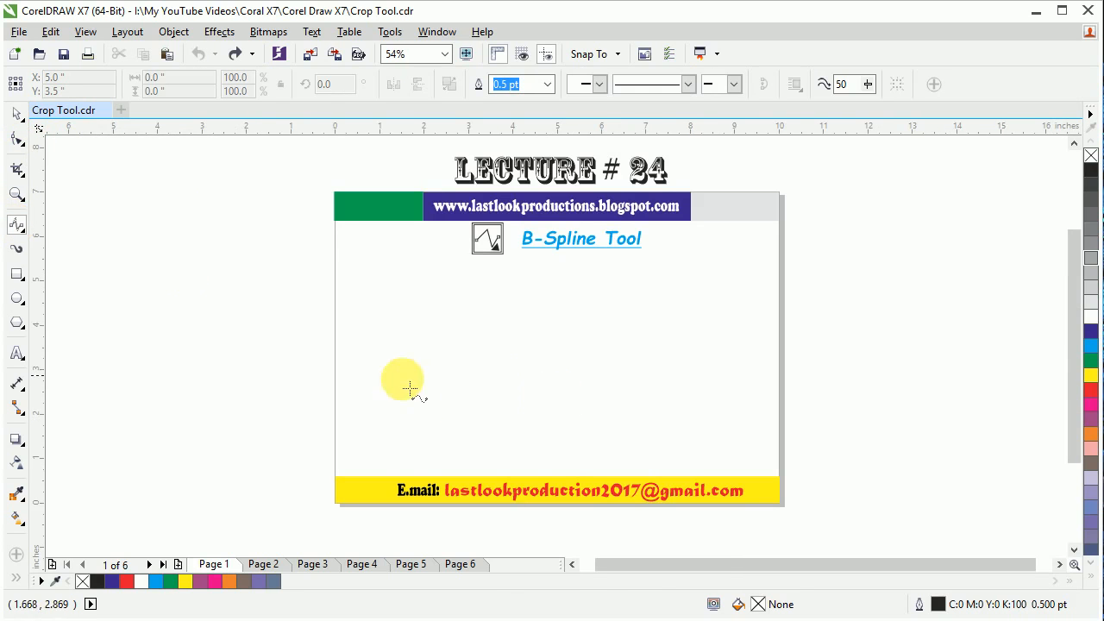
click(471, 402)
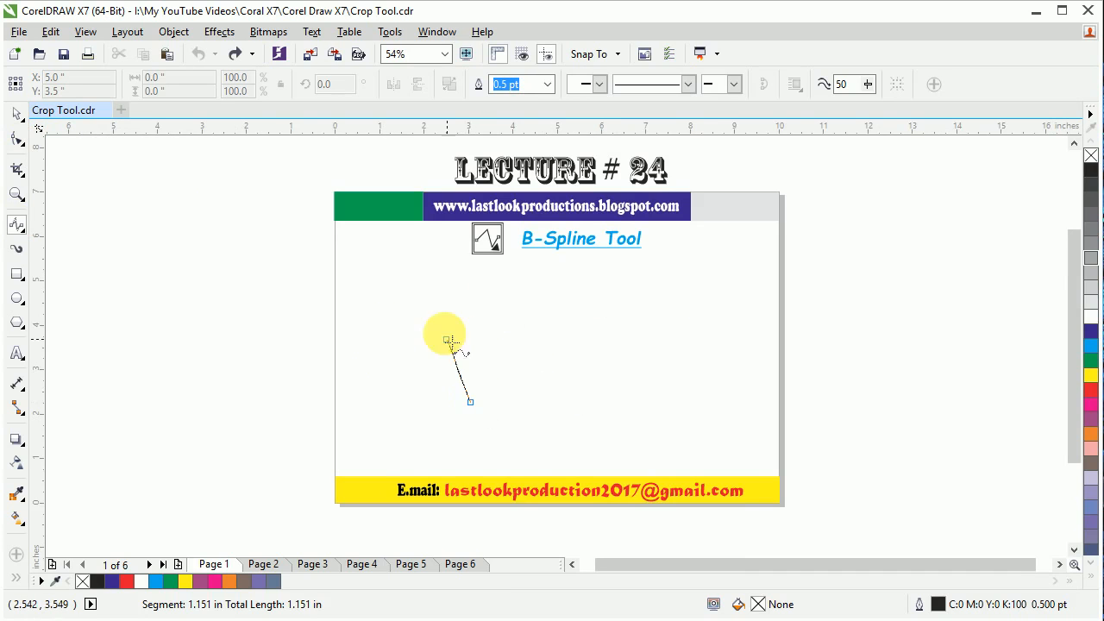
click(443, 323)
click(547, 290)
click(706, 288)
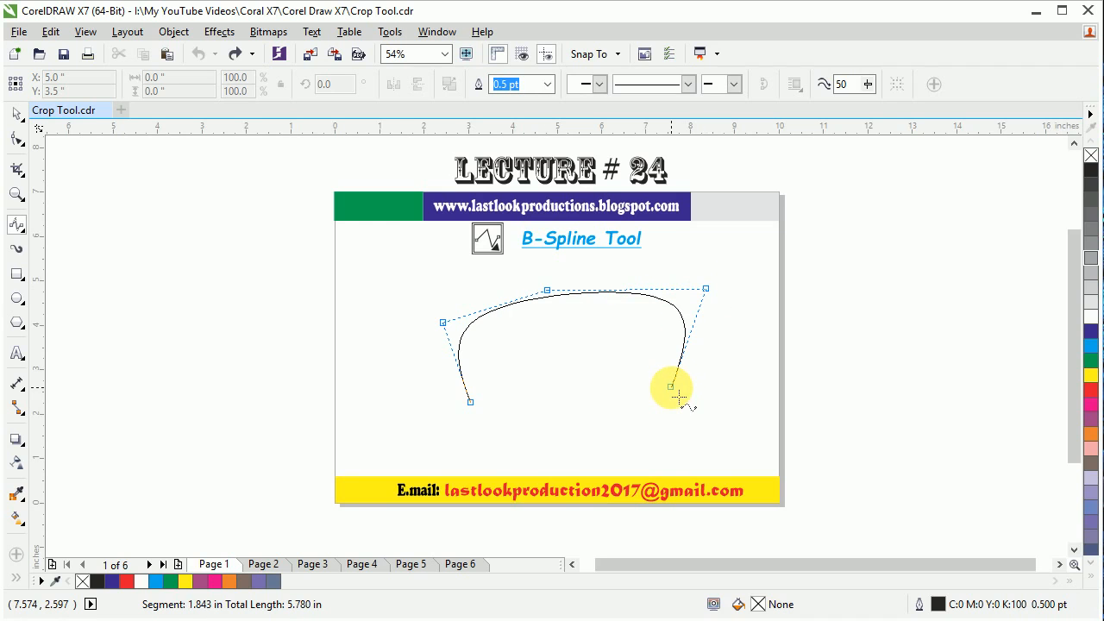
click(671, 387)
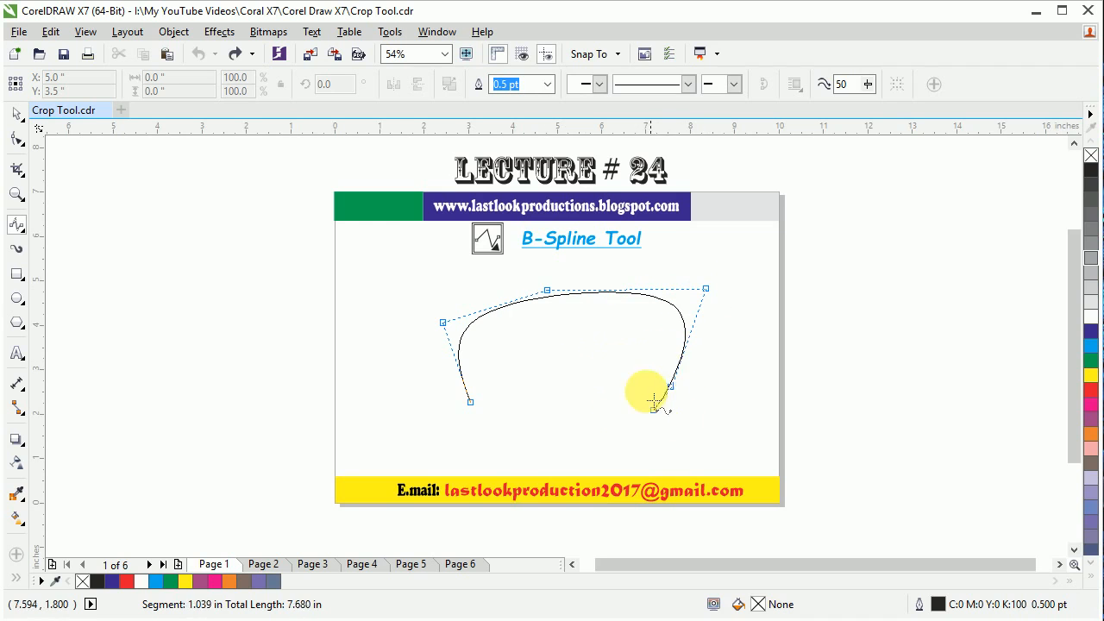
click(772, 419)
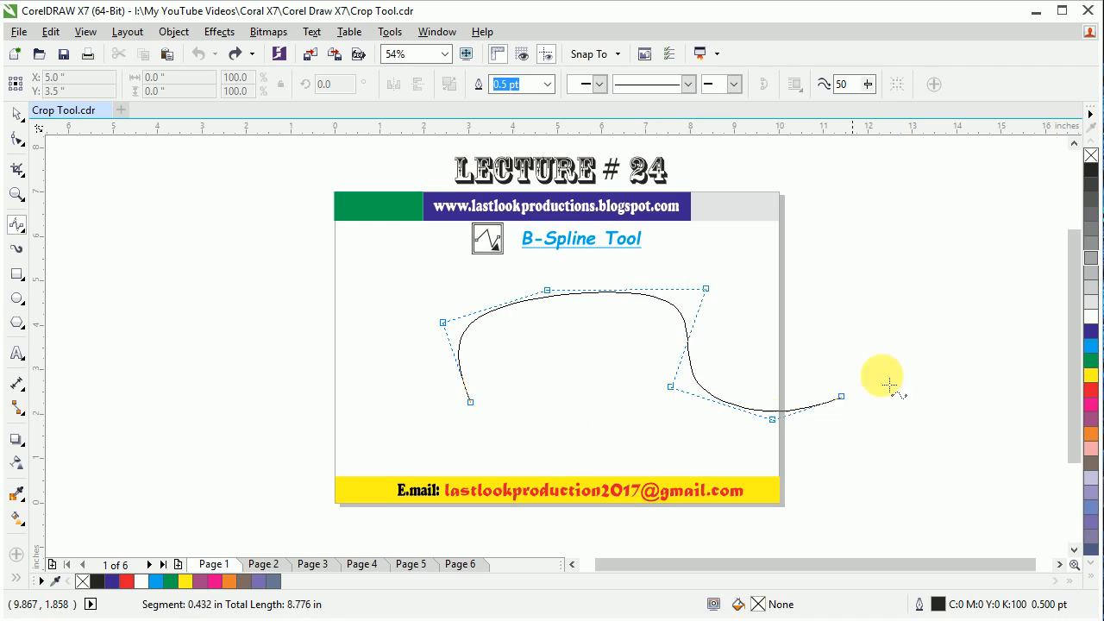
click(896, 329)
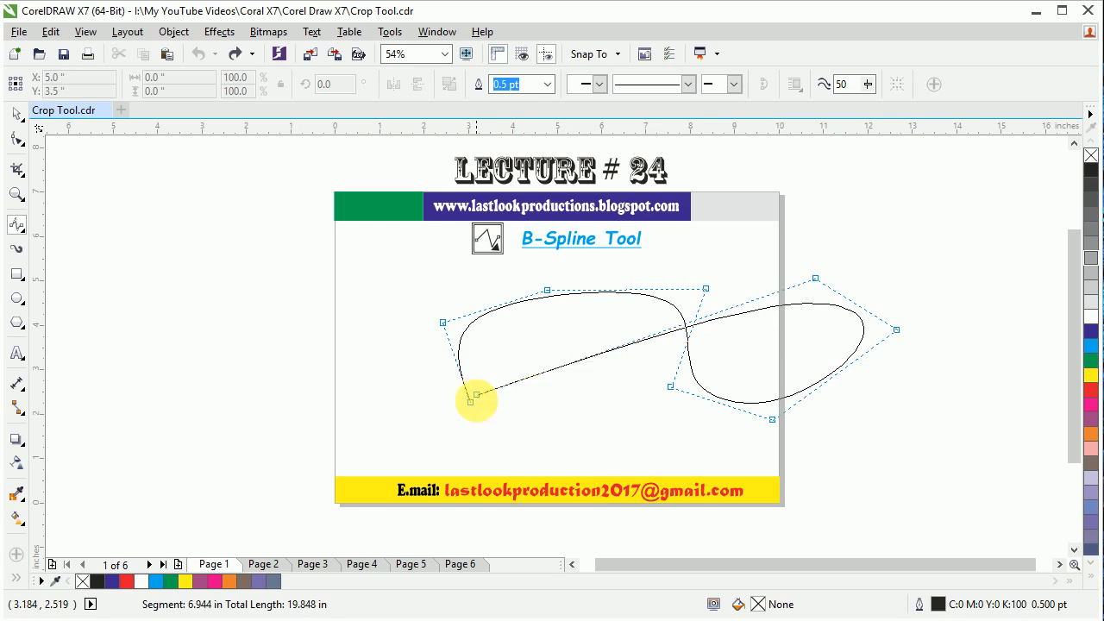
double_click(817, 280)
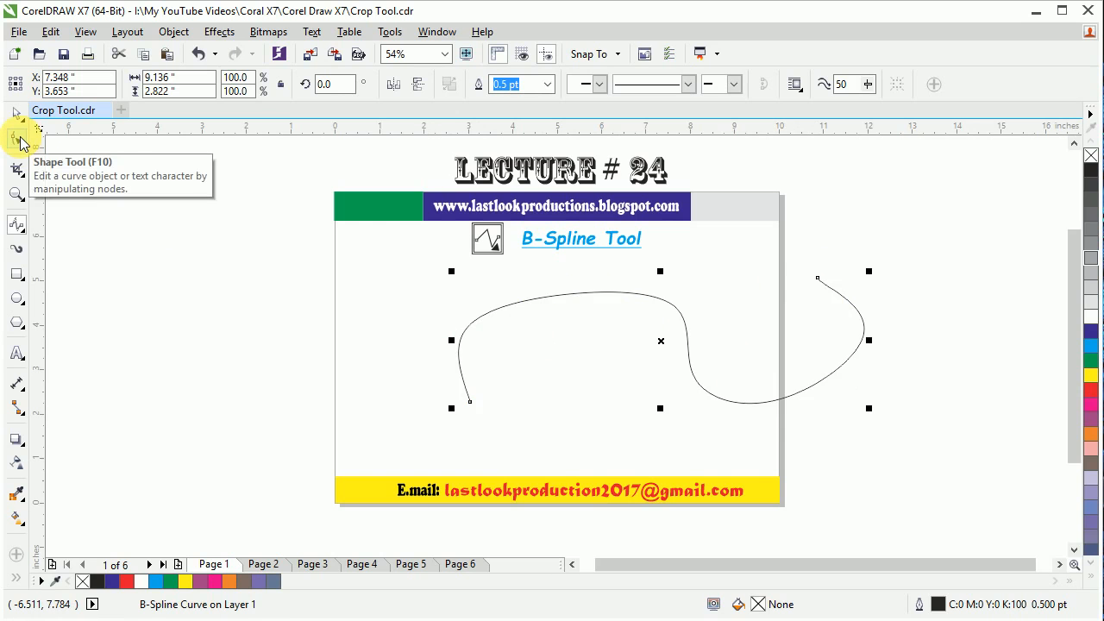
Reshape the first arch of the S-shaped curve by raising its upper control point and moving the two neighbouring control points inward.
click(19, 140)
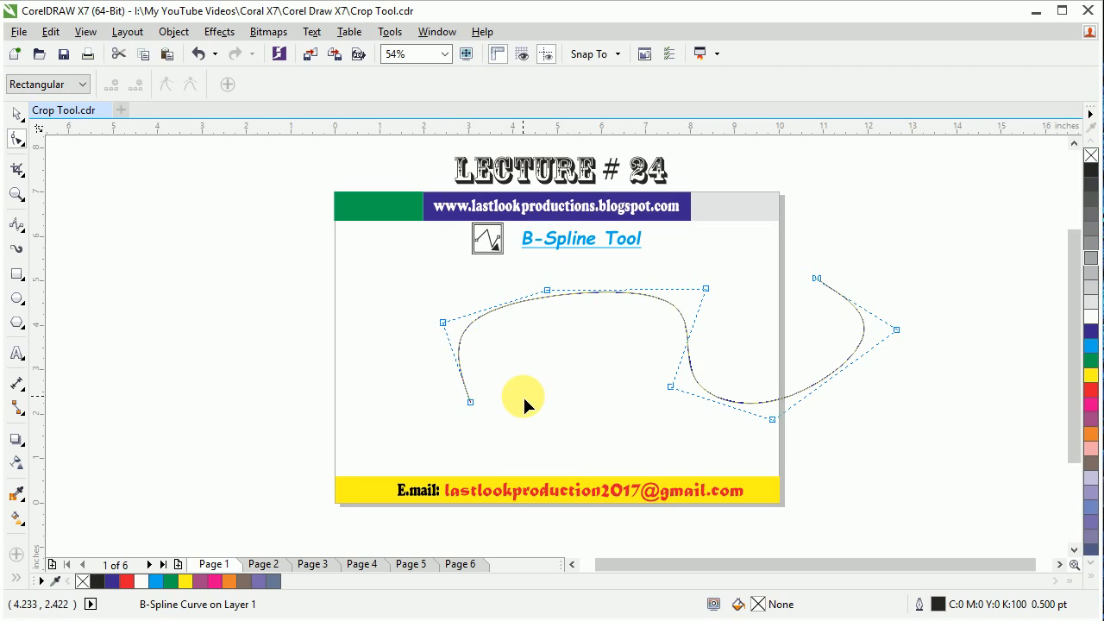
drag(544, 294, 541, 258)
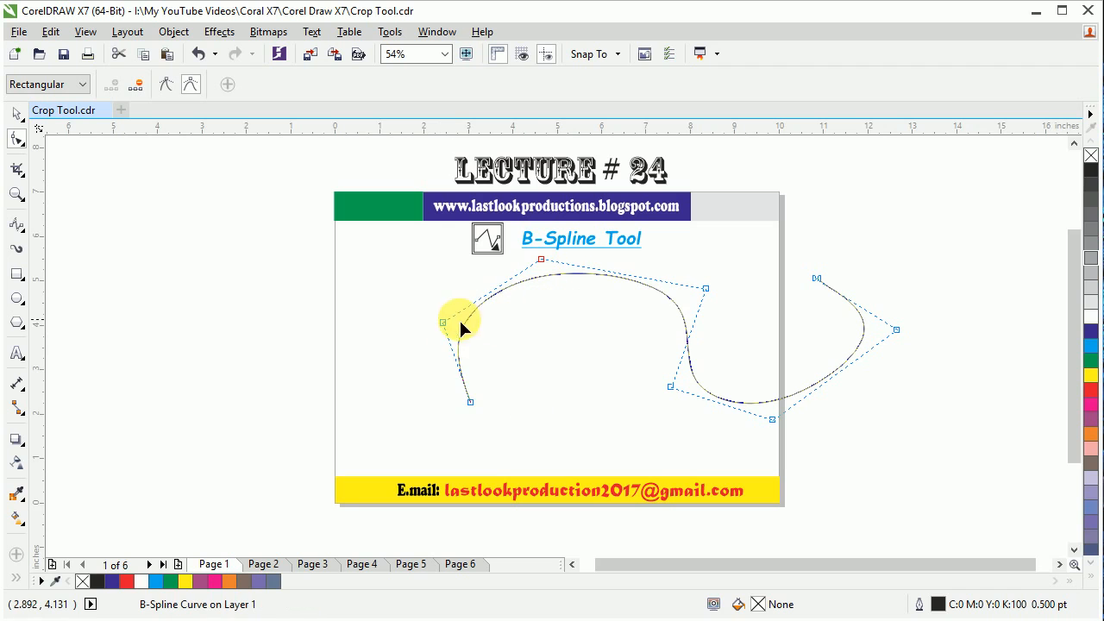
drag(441, 323, 463, 325)
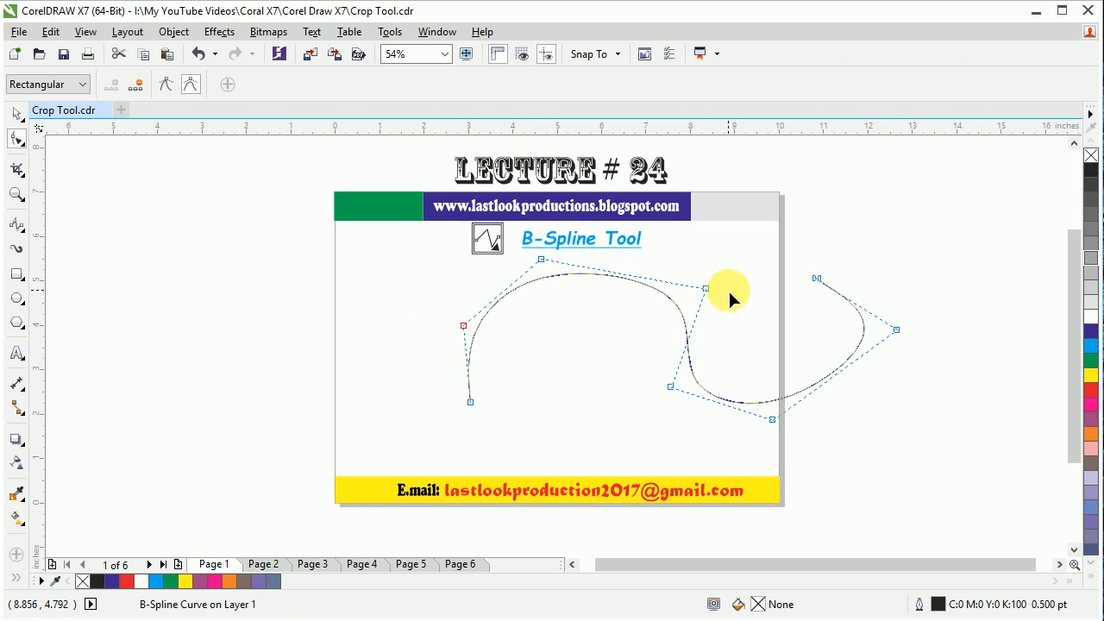
drag(706, 288, 662, 310)
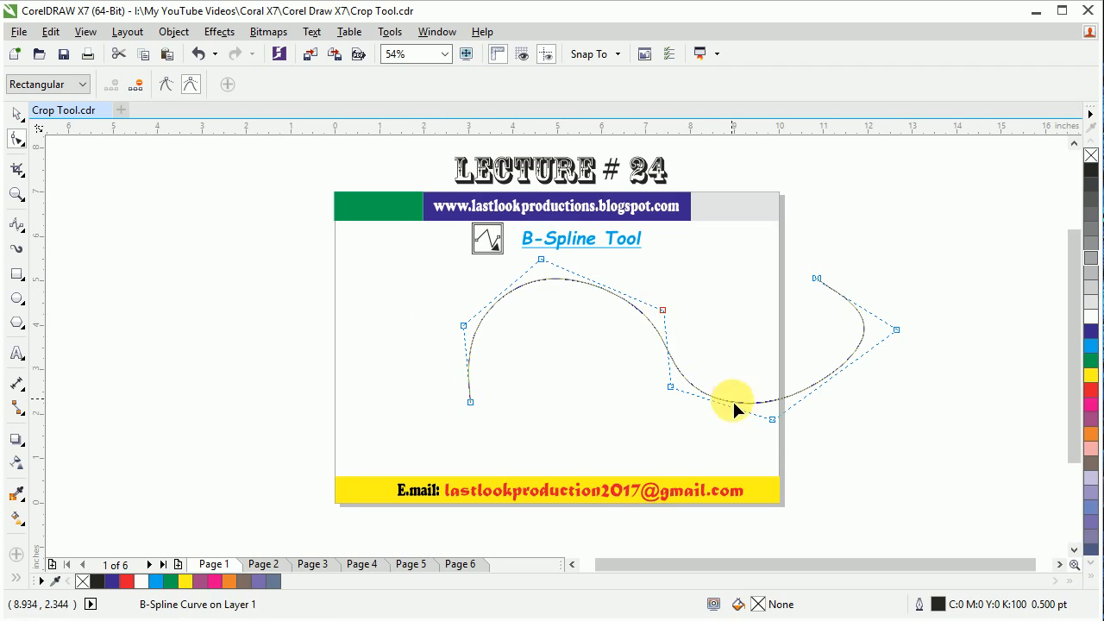
Reshape the S-shaped curve's lower bend with its control points and pull both ends of the curve inward to make it more compact.
drag(771, 422, 725, 442)
drag(668, 386, 646, 402)
drag(726, 442, 753, 437)
drag(897, 330, 821, 347)
drag(815, 278, 743, 284)
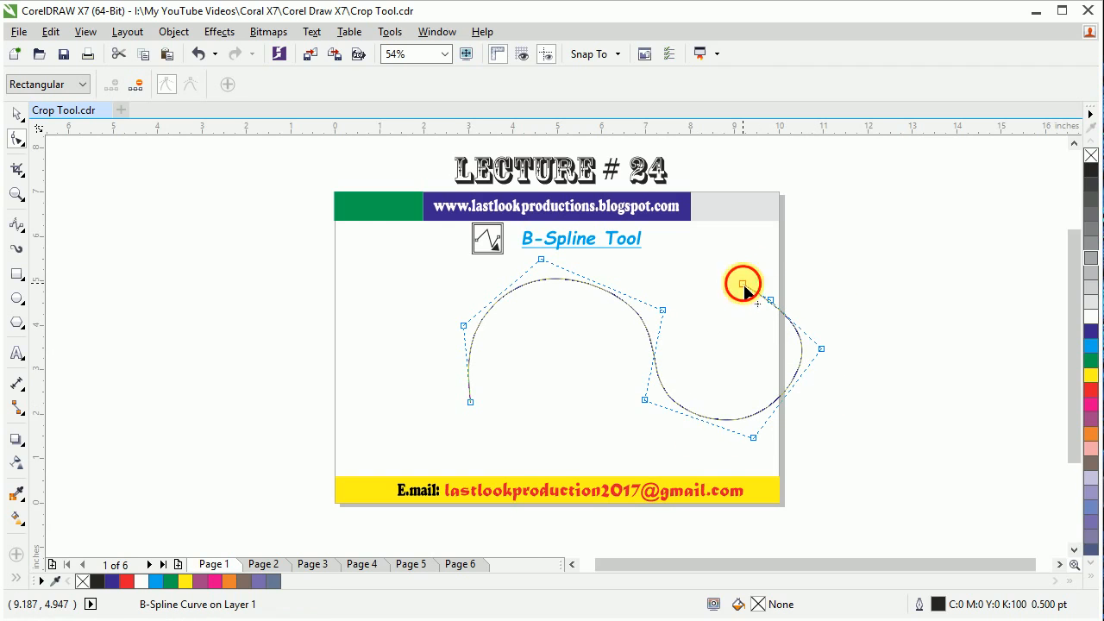
drag(470, 401, 518, 385)
drag(463, 325, 484, 324)
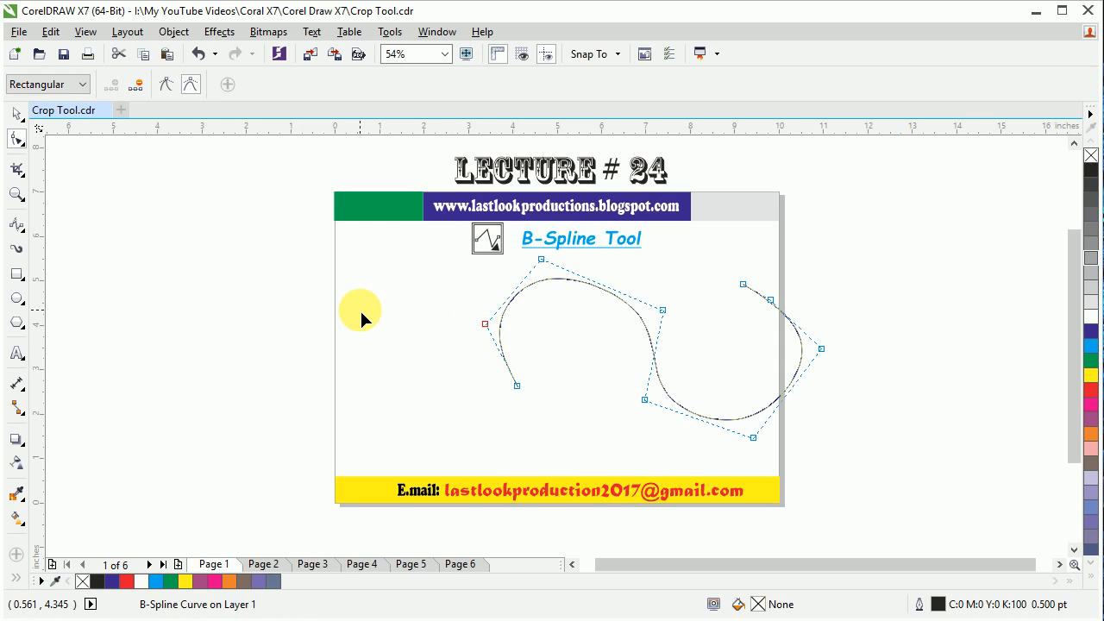
Delete the reshaped S-shaped curve from the page.
key(space)
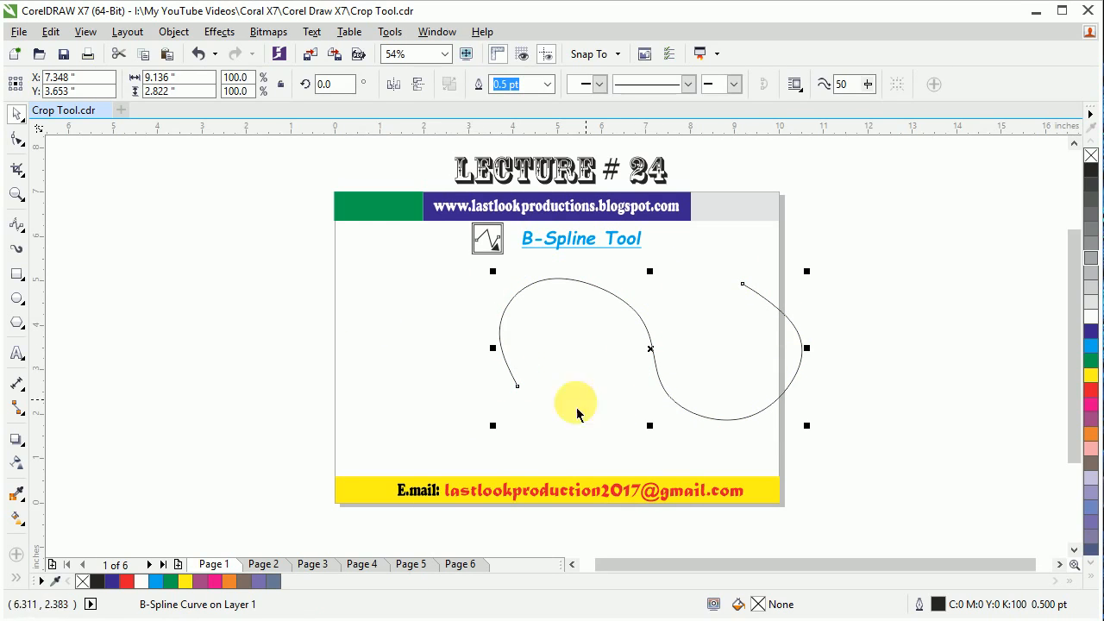
key(Delete)
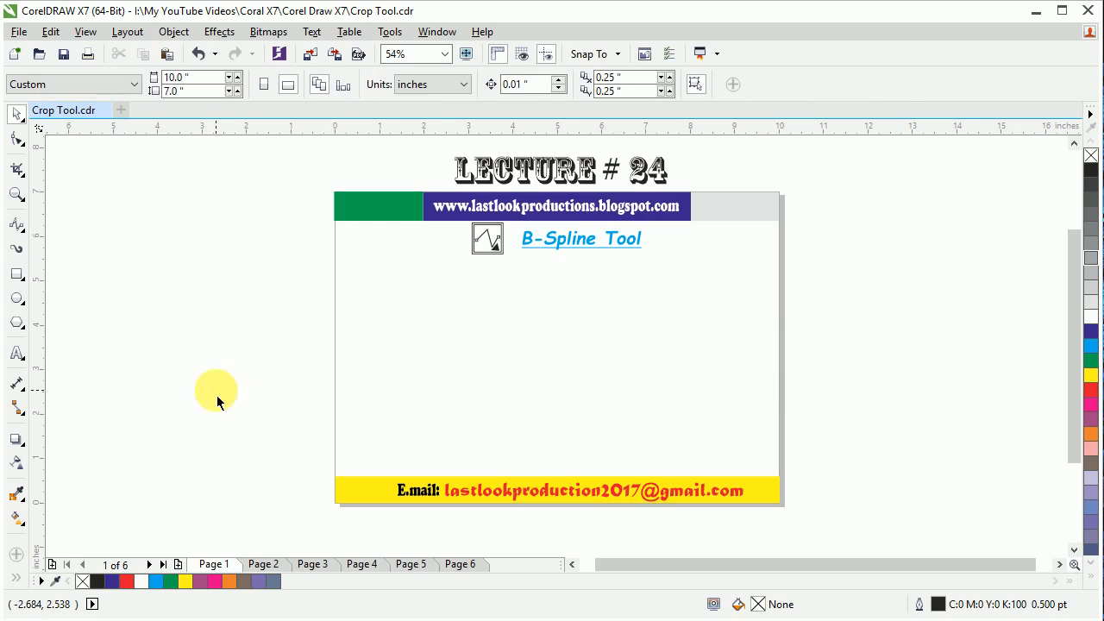
Draw an inward-winding spiral on the page with the B-Spline tool, about 4.6 by 2.8 inches.
click(16, 224)
click(521, 433)
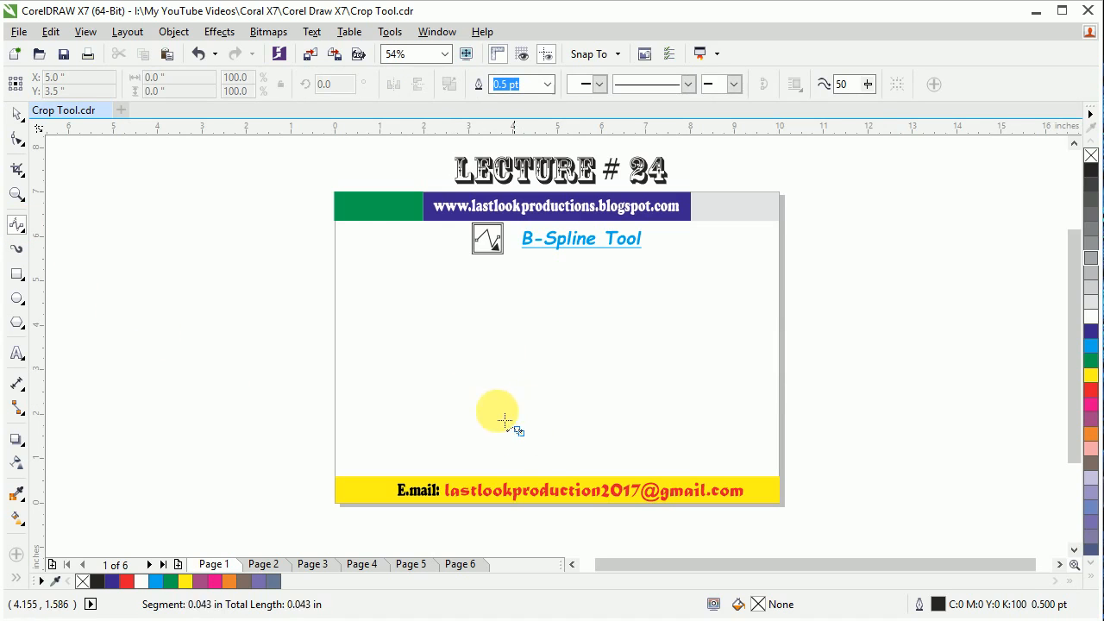
click(513, 336)
click(656, 301)
click(751, 384)
click(670, 457)
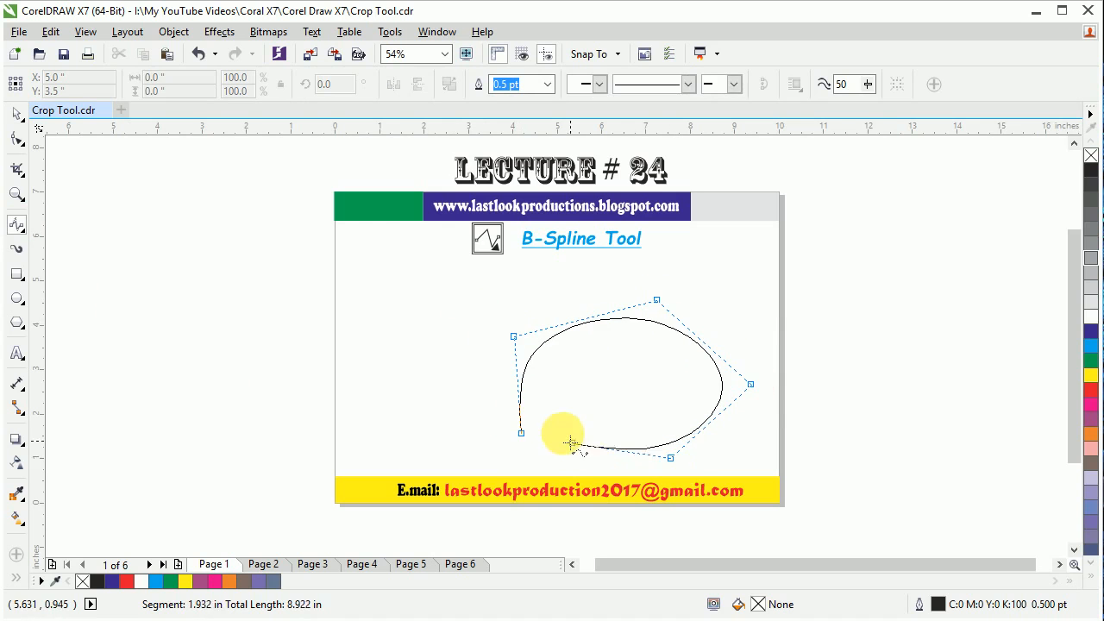
click(556, 418)
click(584, 343)
click(669, 342)
click(672, 407)
double_click(636, 363)
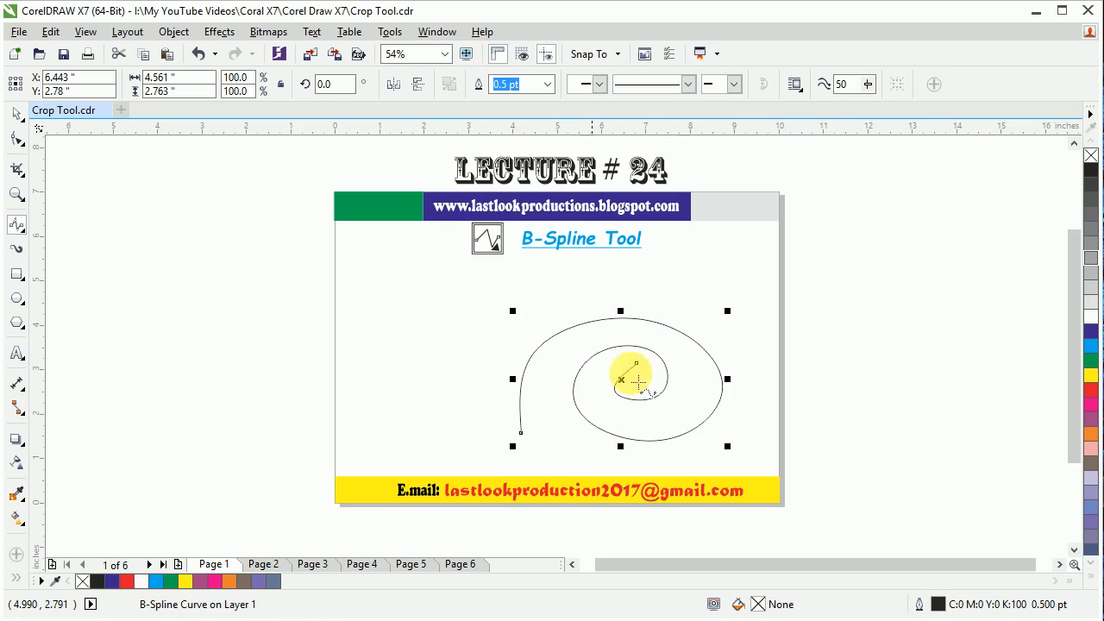
Smooth the spiral's inner coil by moving its control points, shift the outer end inward, and deselect the curve.
click(17, 138)
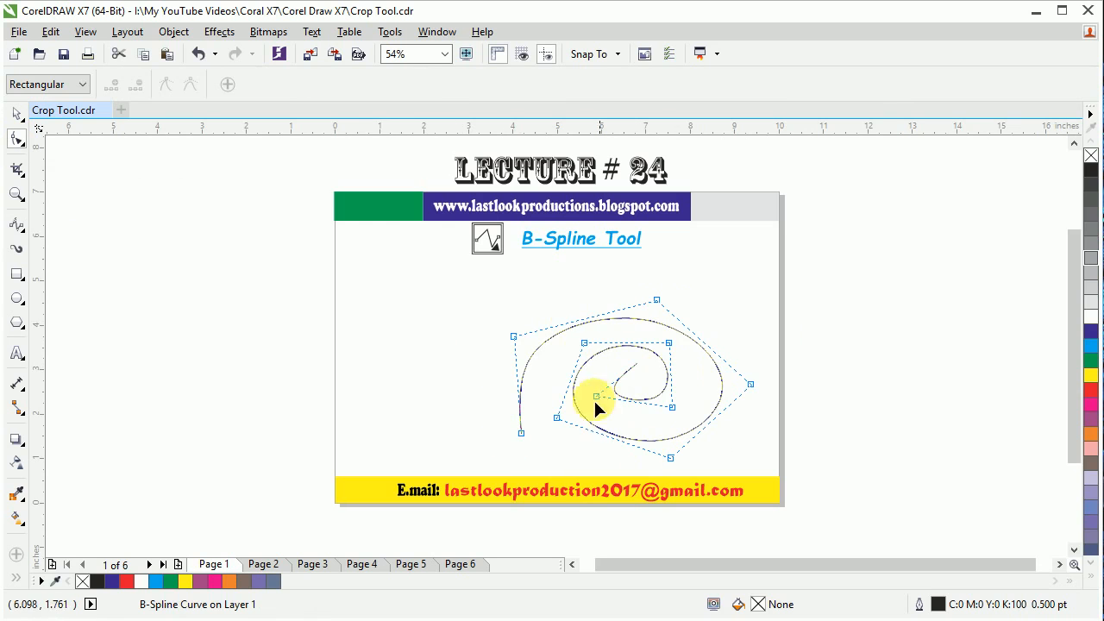
drag(585, 347, 571, 348)
drag(669, 343, 669, 349)
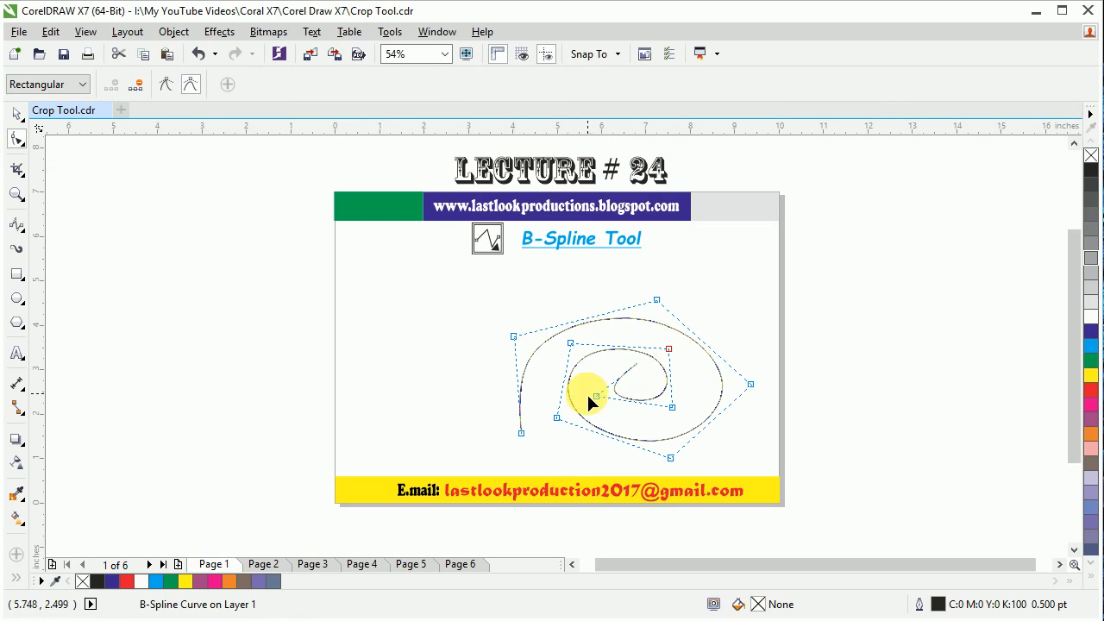
drag(597, 396, 599, 408)
click(673, 404)
drag(638, 365, 612, 366)
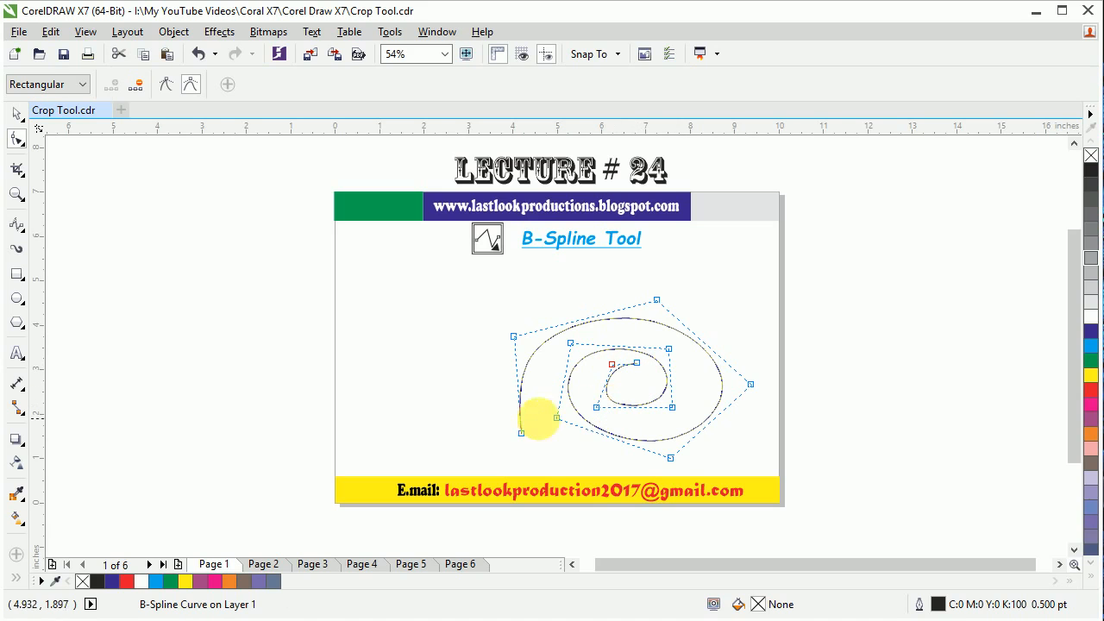
drag(521, 434, 543, 434)
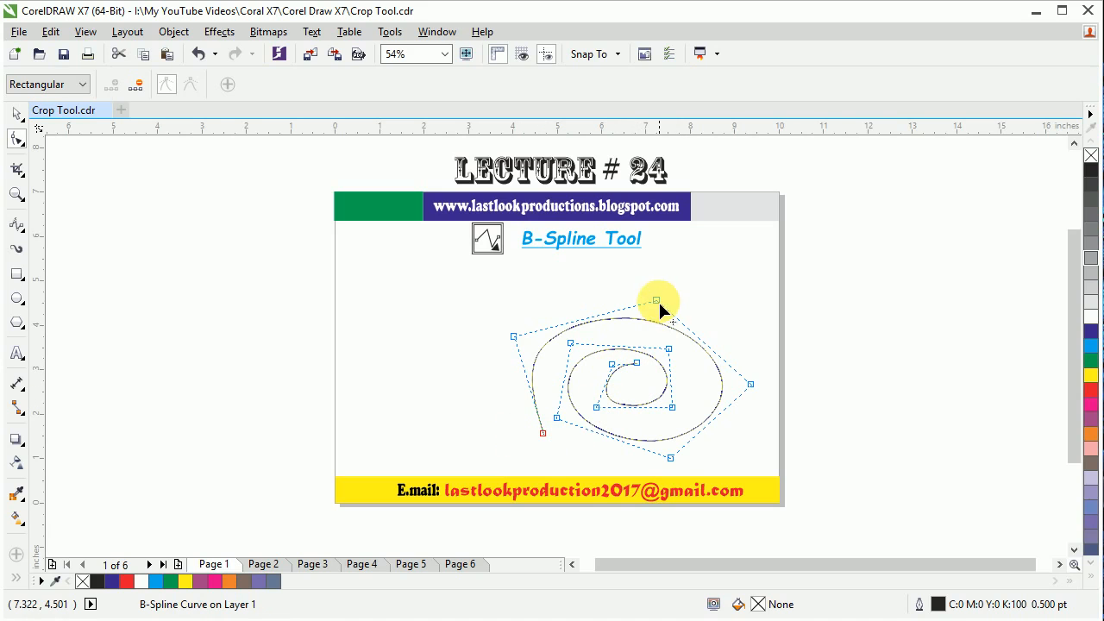
click(380, 362)
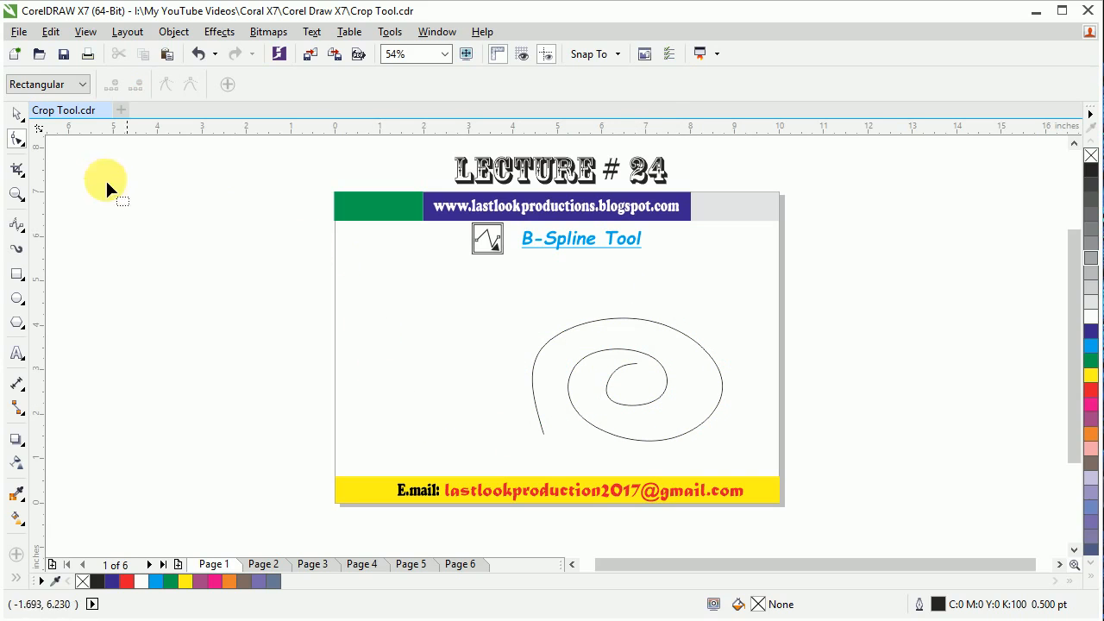
click(16, 115)
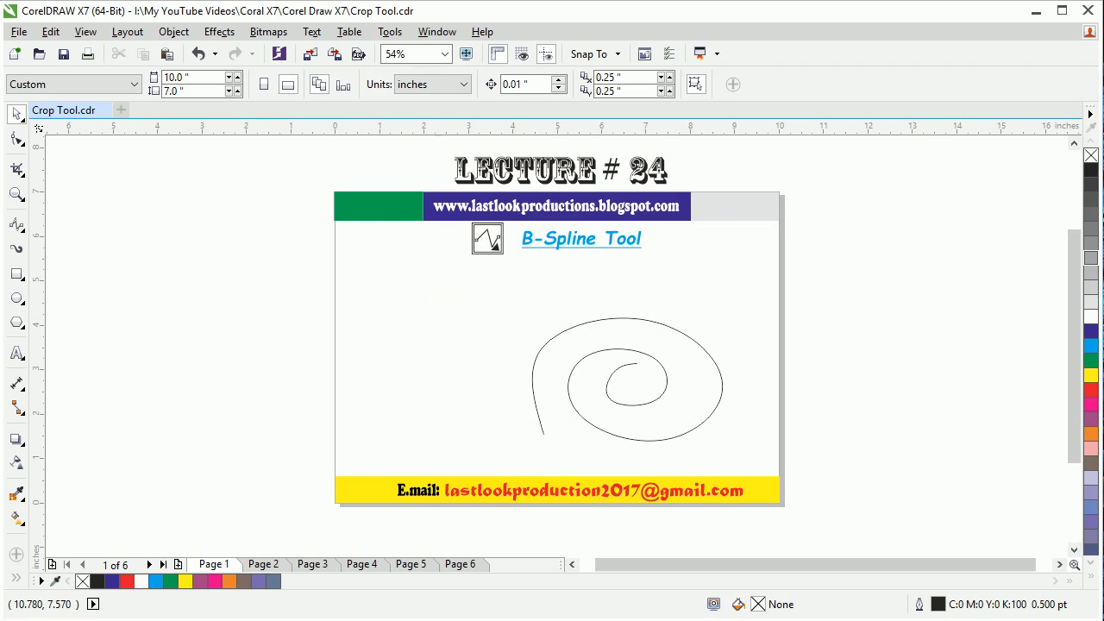
Switch to the browser and view the free Corel Draw course page and the latest posts on the Last Look Production home page.
key(alt+Tab)
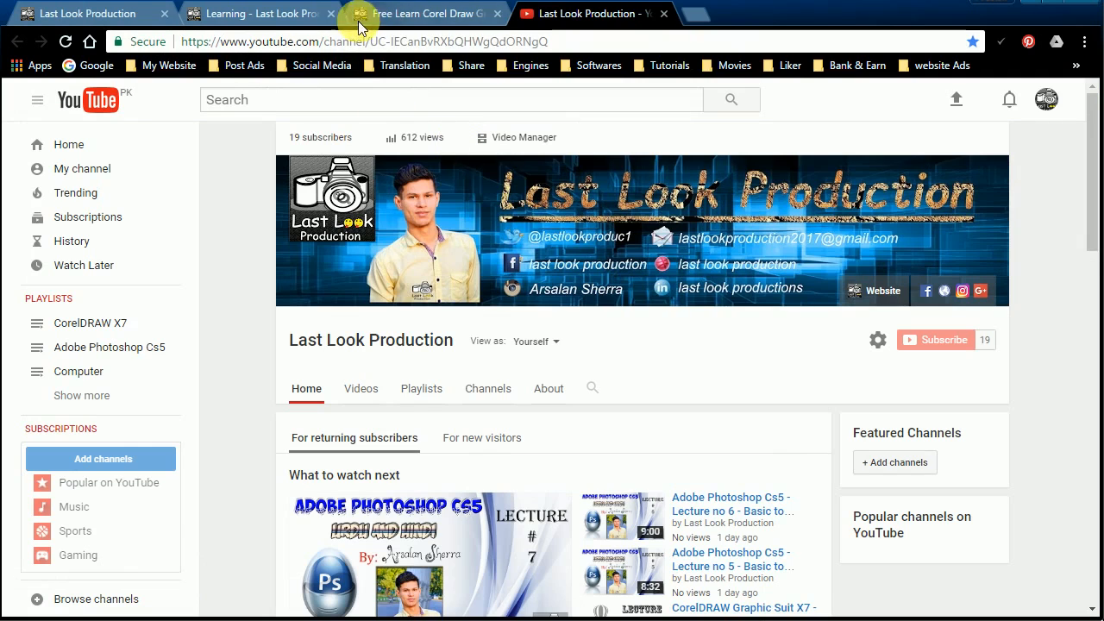
click(423, 13)
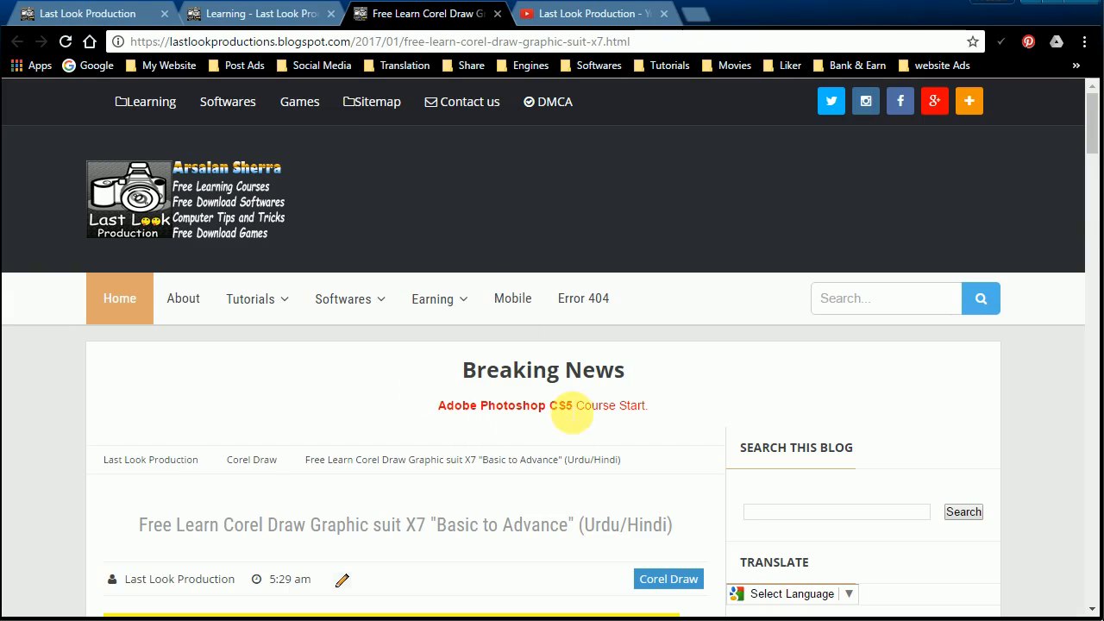
scroll(391, 402, down, 5)
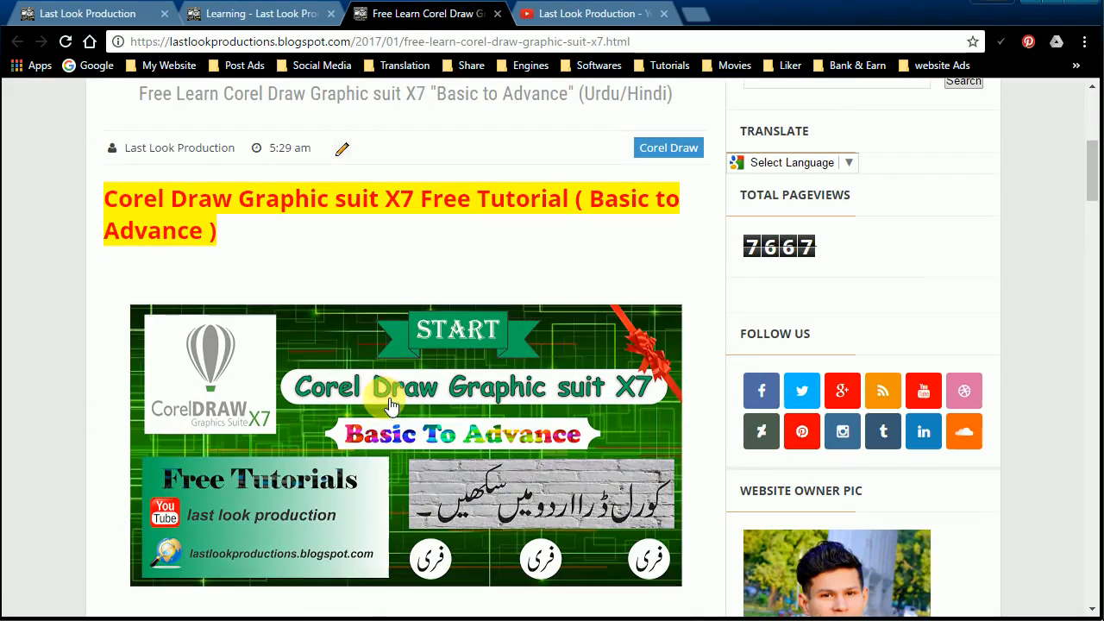
click(118, 16)
scroll(400, 338, down, 1)
scroll(402, 342, down, 3)
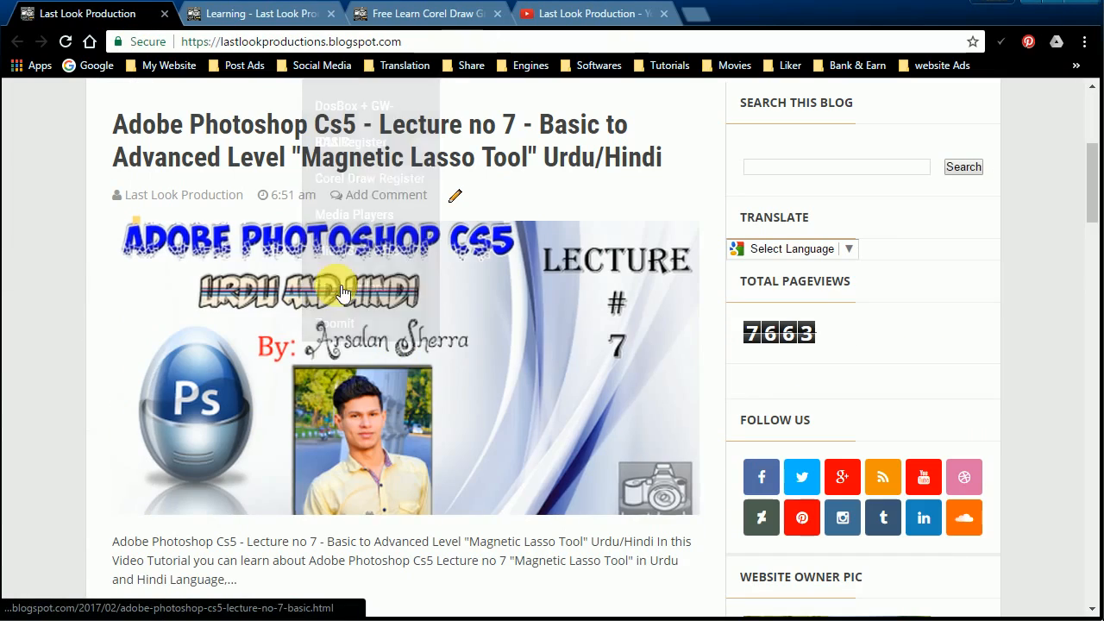